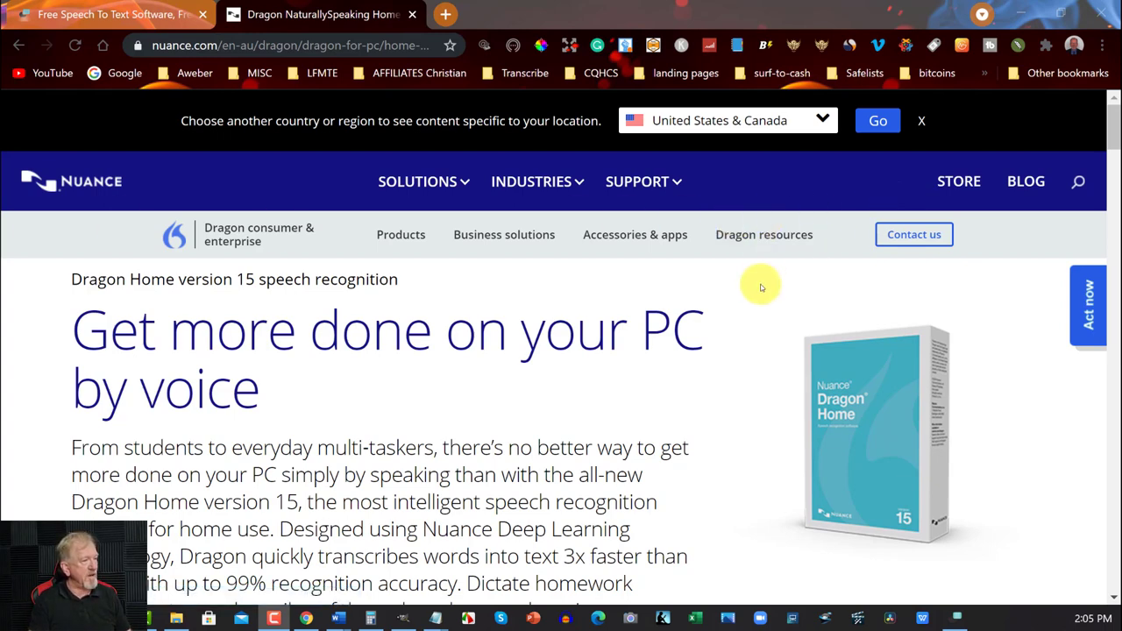
Step: Review the Dragon Home version 15 product page, including its description, price and money-back guarantee
scroll(762, 282, "down", 1)
scroll(762, 283, "down", 4)
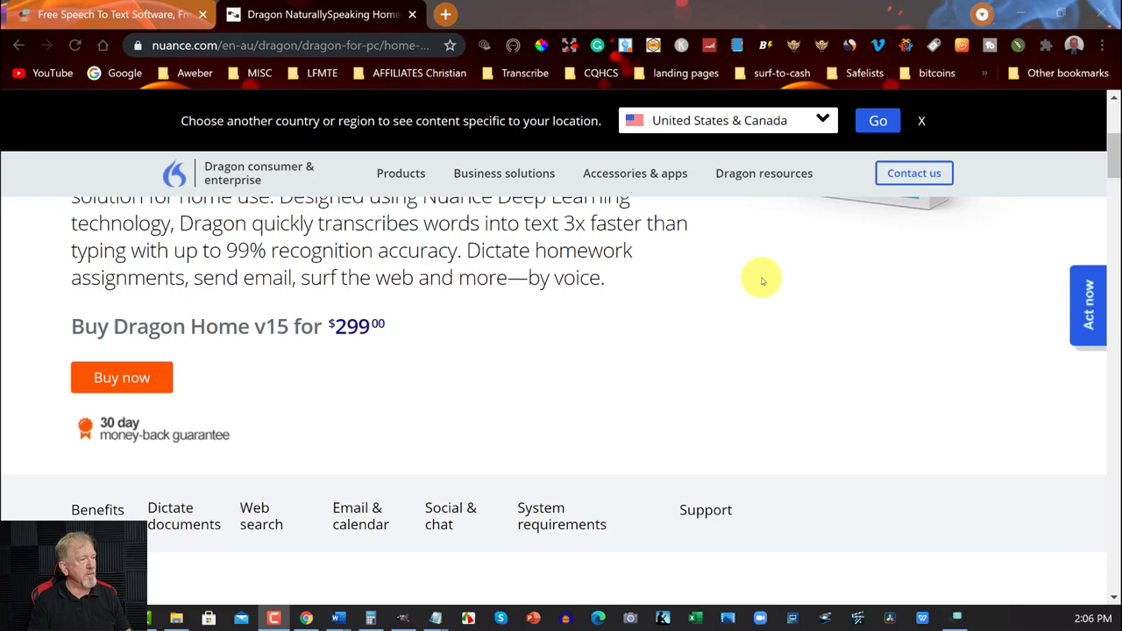
scroll(762, 282, "up", 3)
scroll(762, 281, "down", 1)
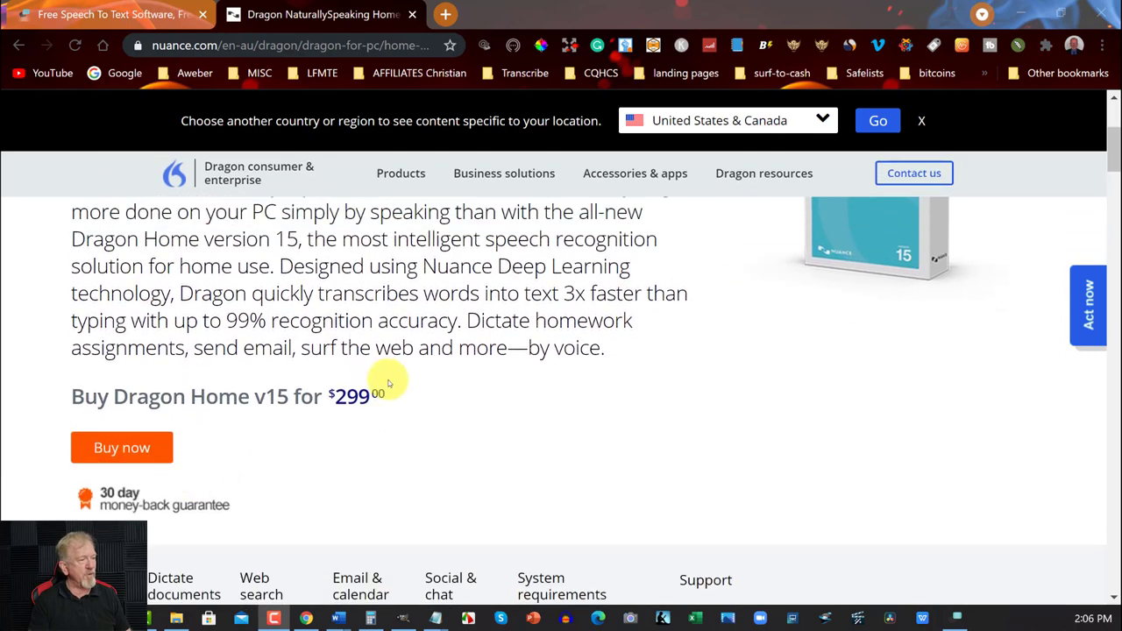
left_click_drag(331, 396, 457, 393)
left_click(457, 393)
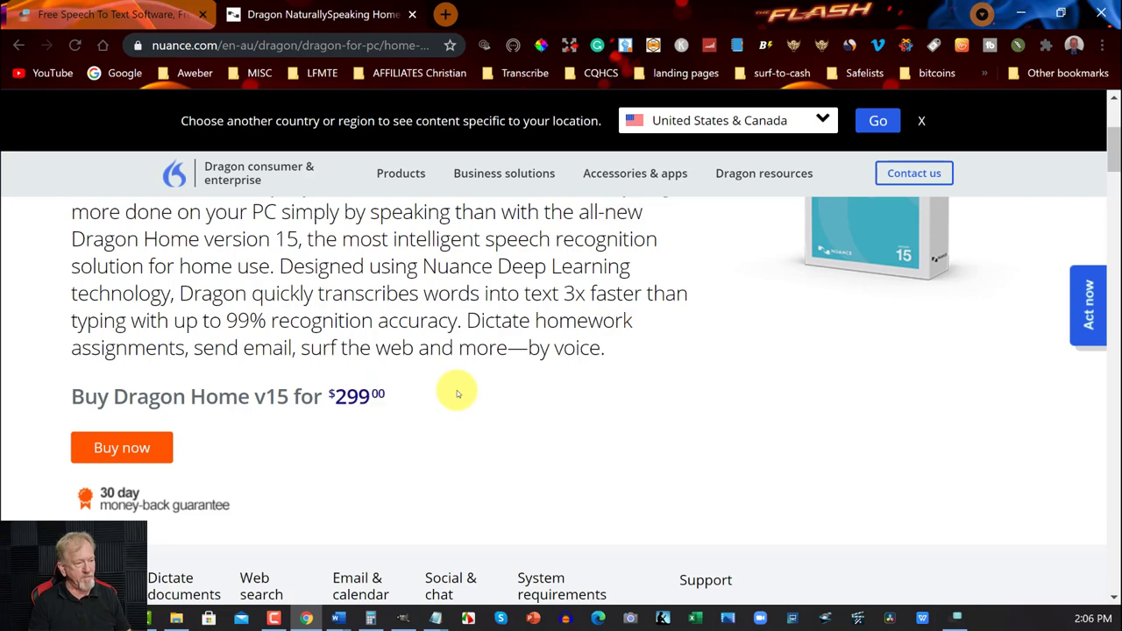
scroll(457, 394, "up", 3)
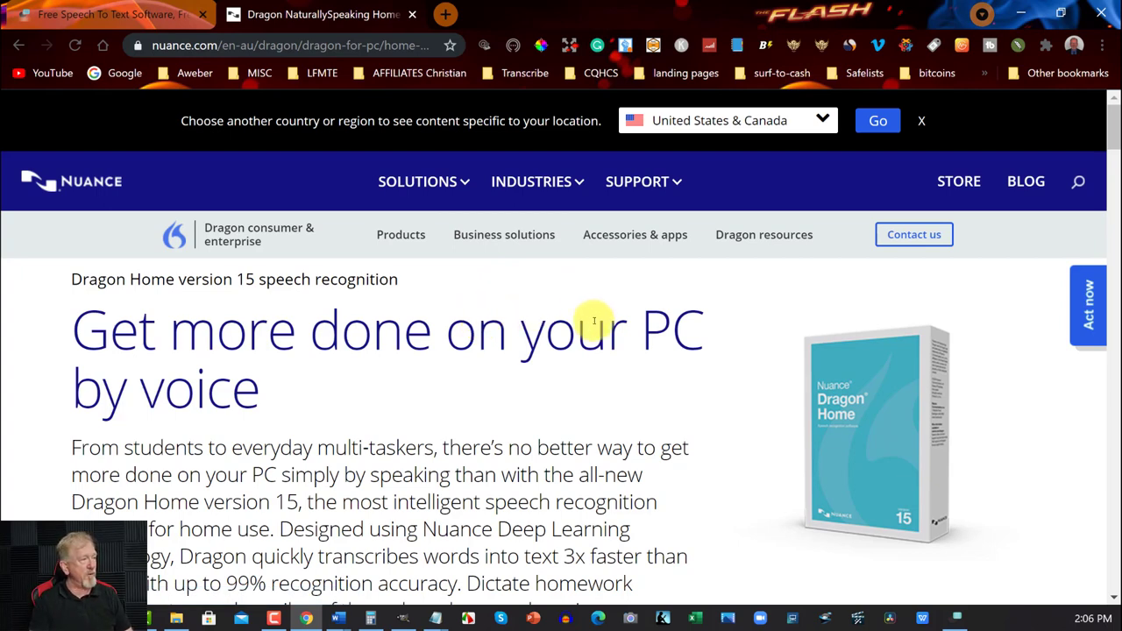
scroll(598, 320, "down", 1)
scroll(599, 325, "down", 1)
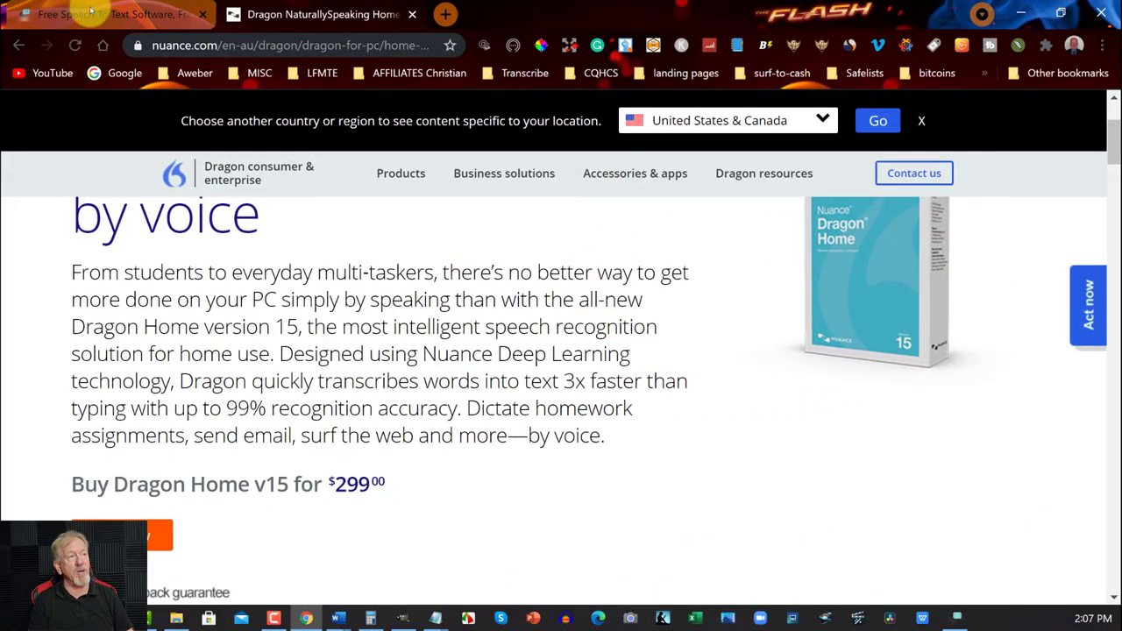
Step: Switch to the LilySpeech website and read its homepage through the download and feature sections
left_click(96, 12)
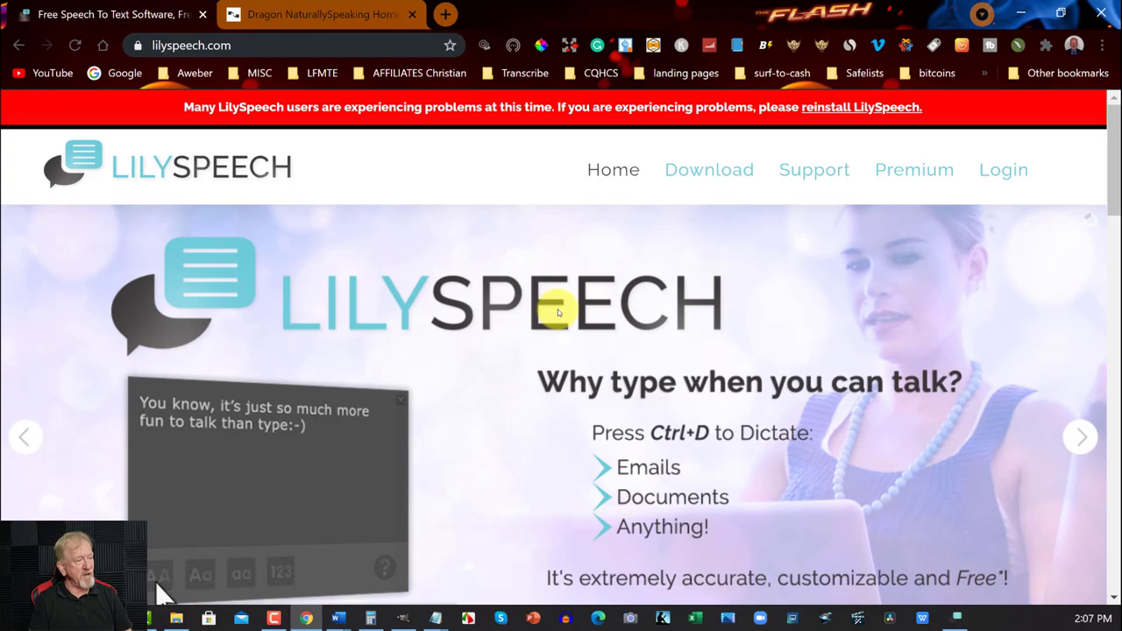
scroll(557, 309, "down", 3)
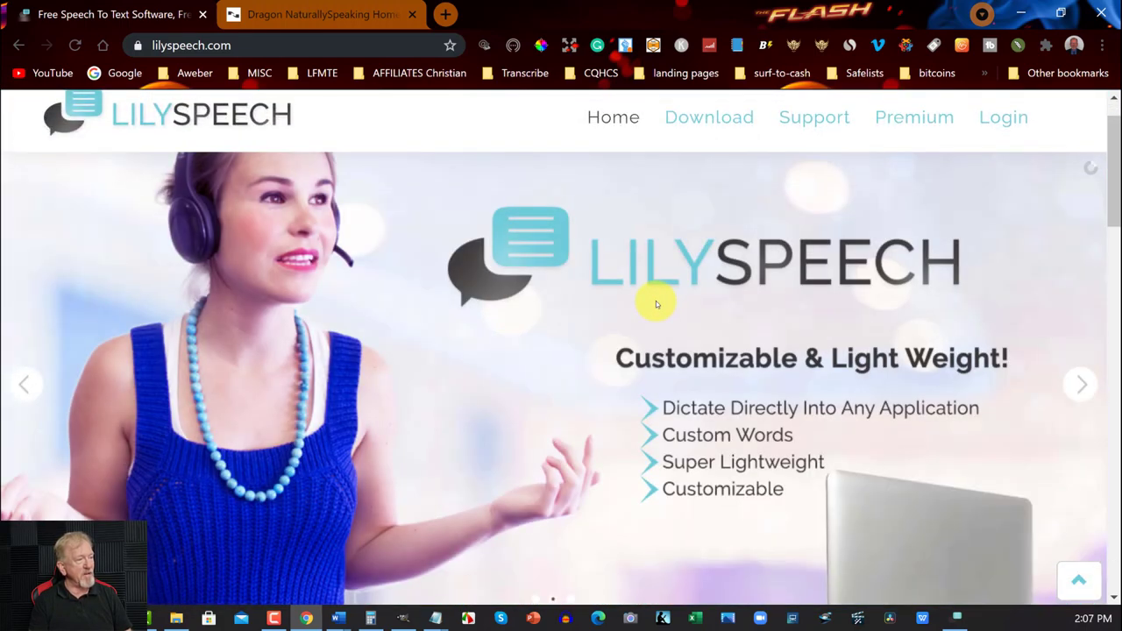
scroll(656, 304, "down", 8)
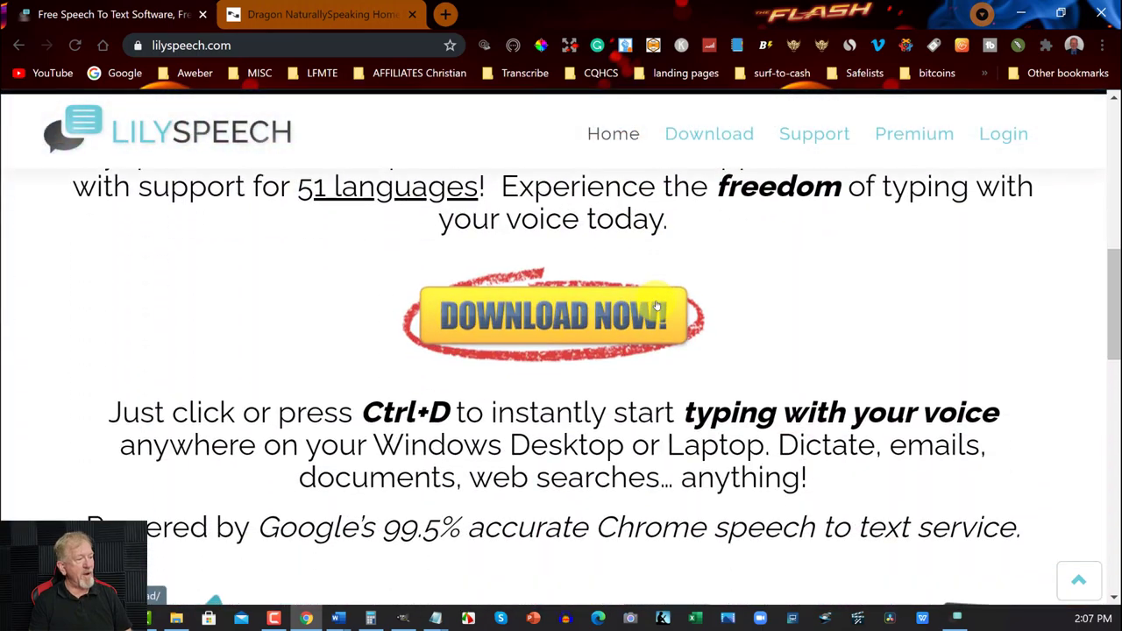
scroll(656, 304, "down", 6)
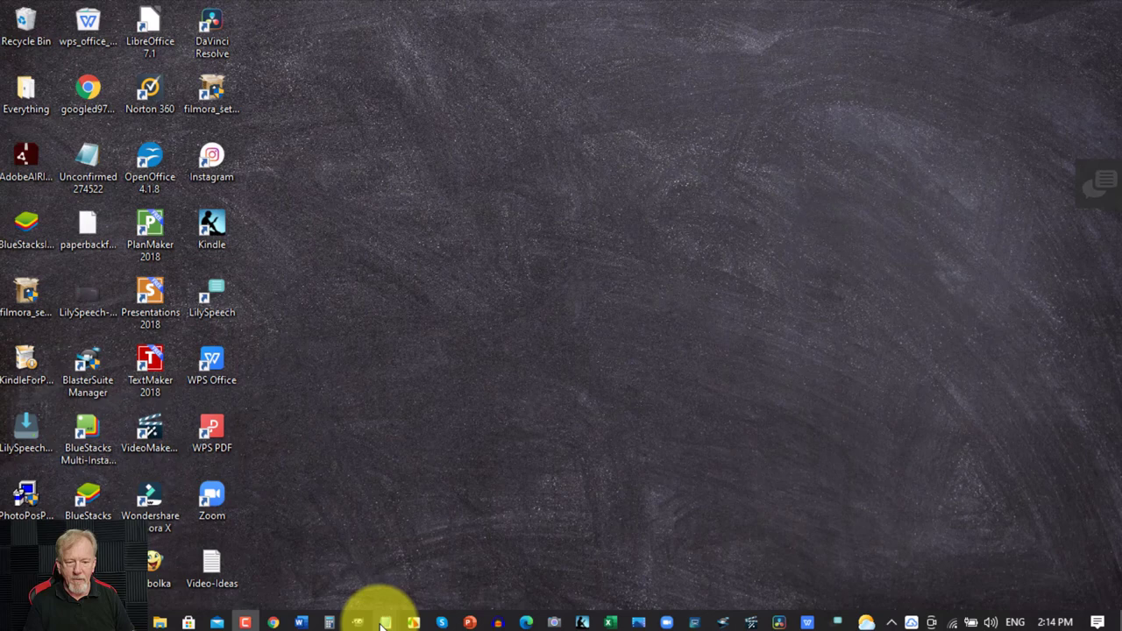
Step: Bring up the blank untitled Notepad document and use LilySpeech to dictate two sentences and a smiley into it
mouse_move(383, 618)
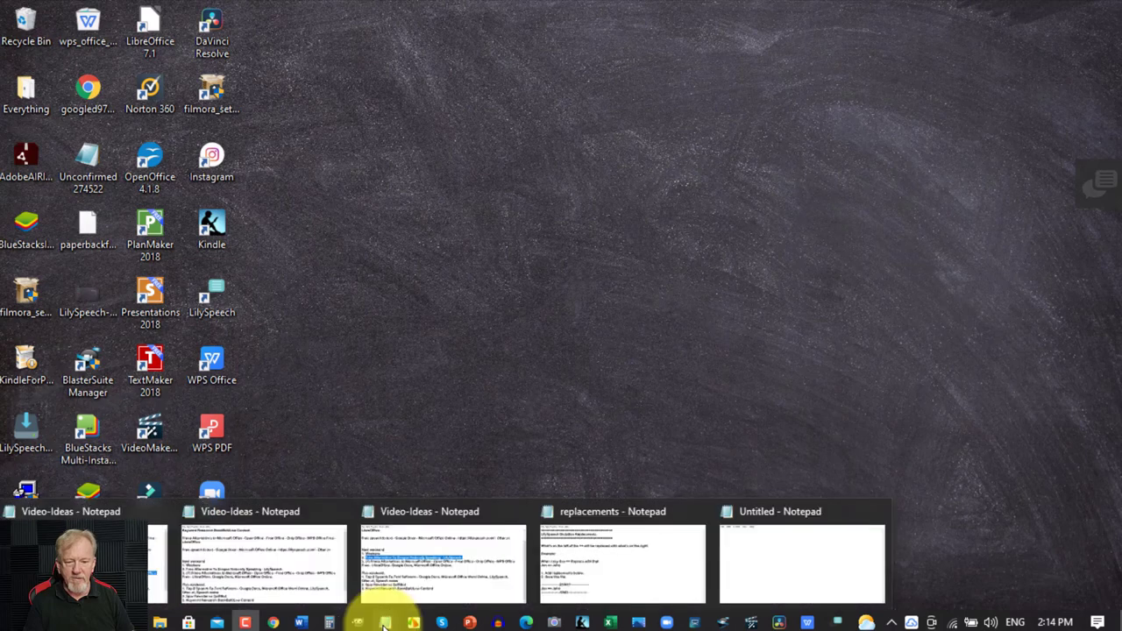
left_click(753, 537)
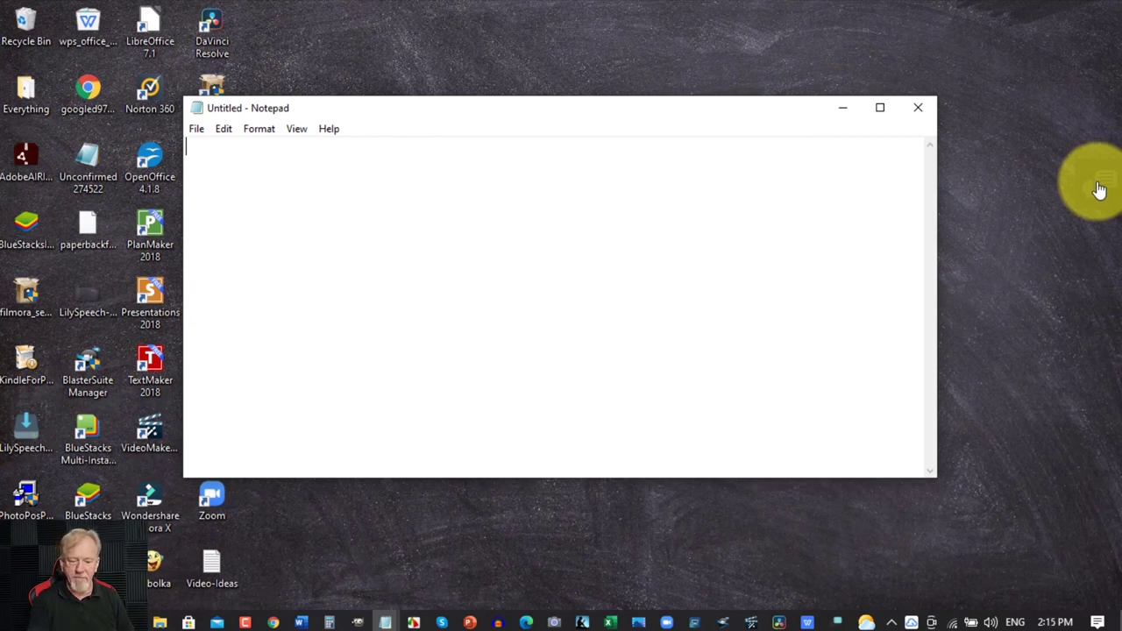
left_click(1099, 190)
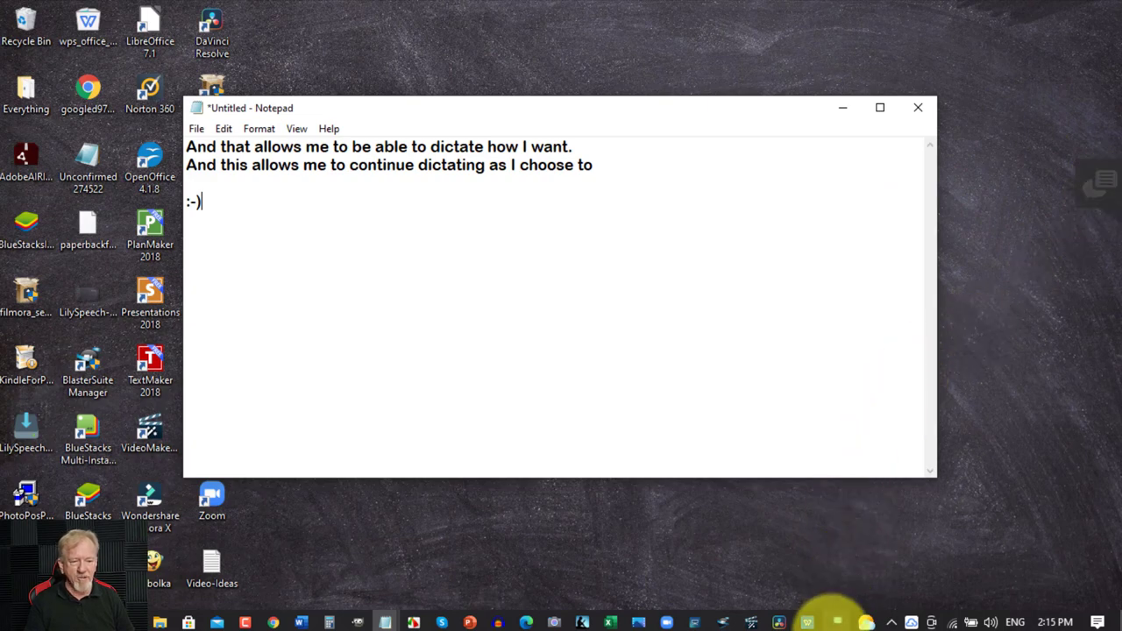
Step: Check the LilySpeech settings, minimize them, and add a period after "as I choose to" in the Notepad document
left_click(842, 614)
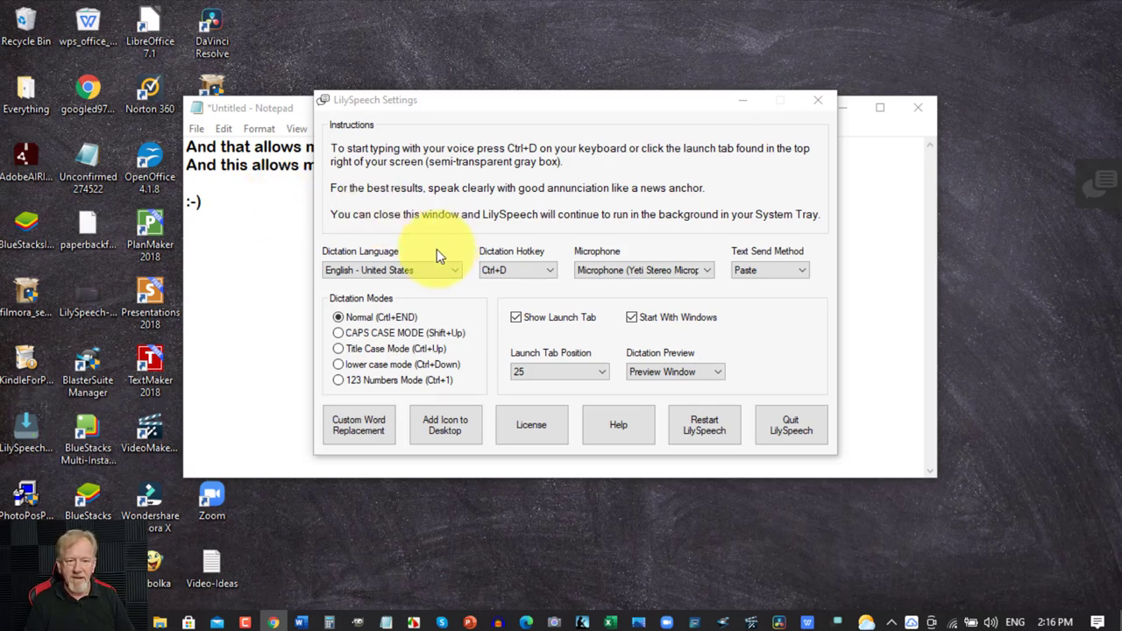
left_click(741, 100)
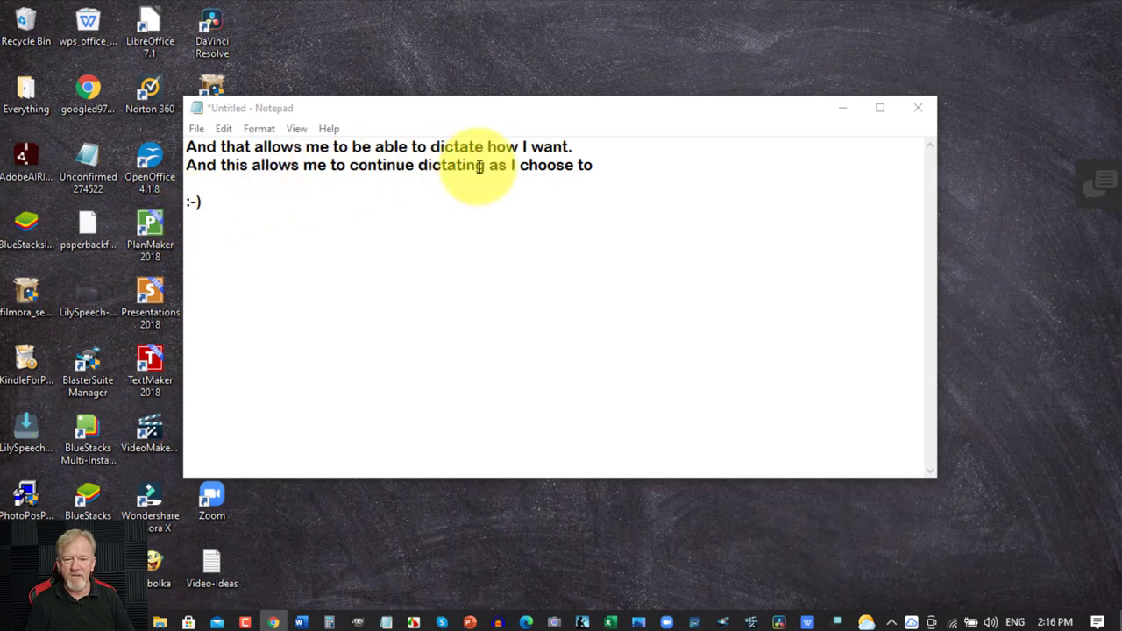
left_click(595, 165)
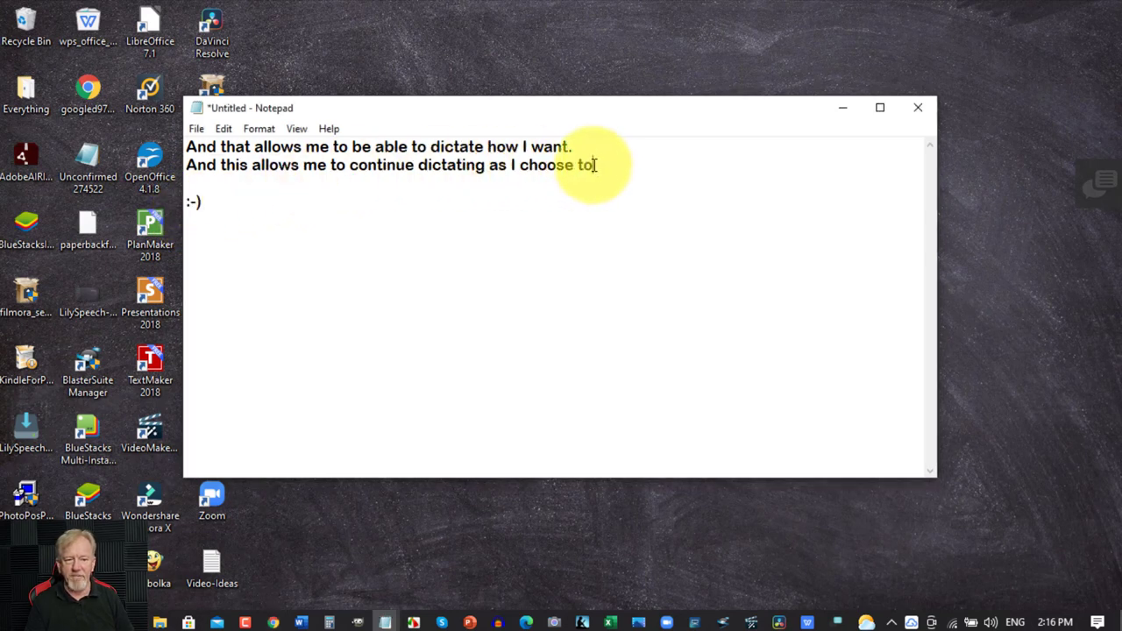
type(".")
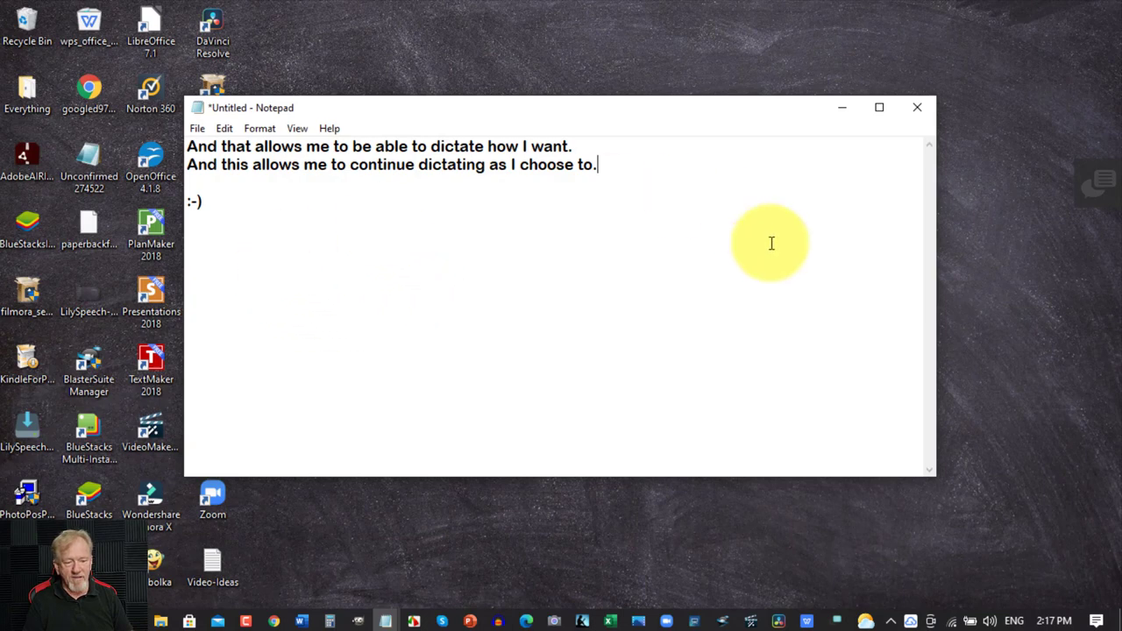
Step: Set LilySpeech's Dictation Preview to Text Preview By Mouse and return to the Notepad document
left_click(837, 621)
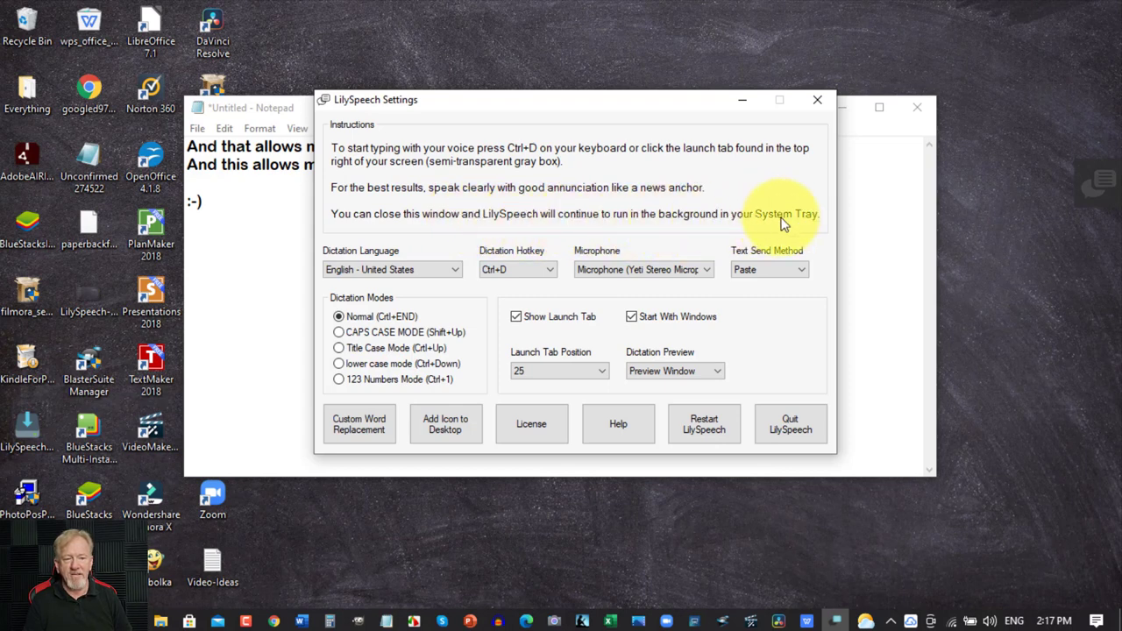
left_click(740, 105)
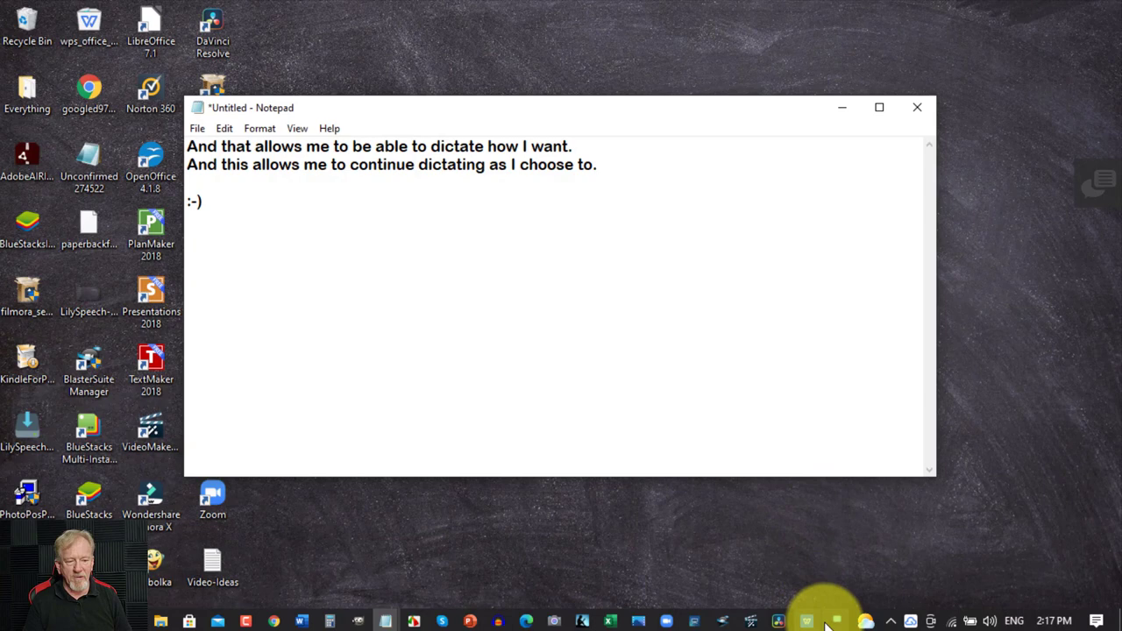
left_click(834, 621)
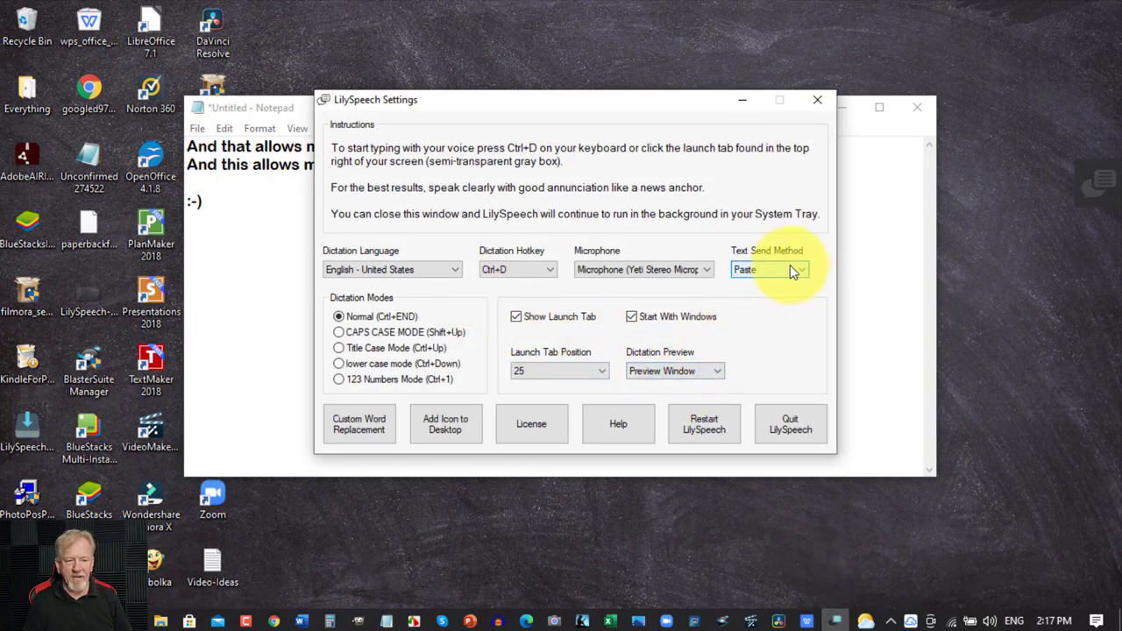
left_click(716, 373)
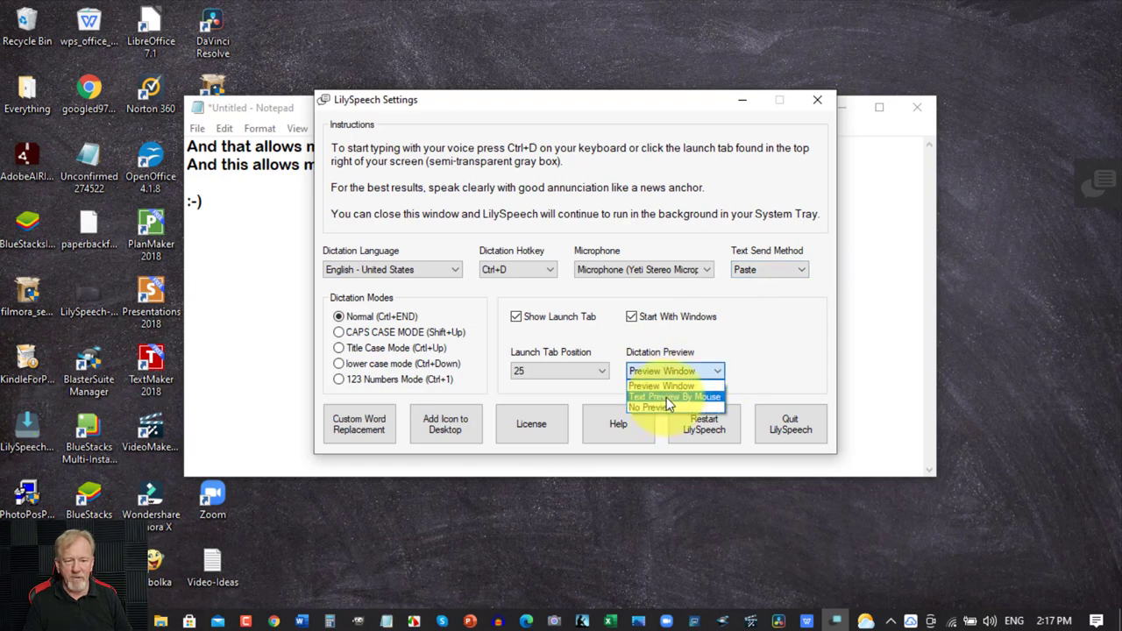
left_click(666, 397)
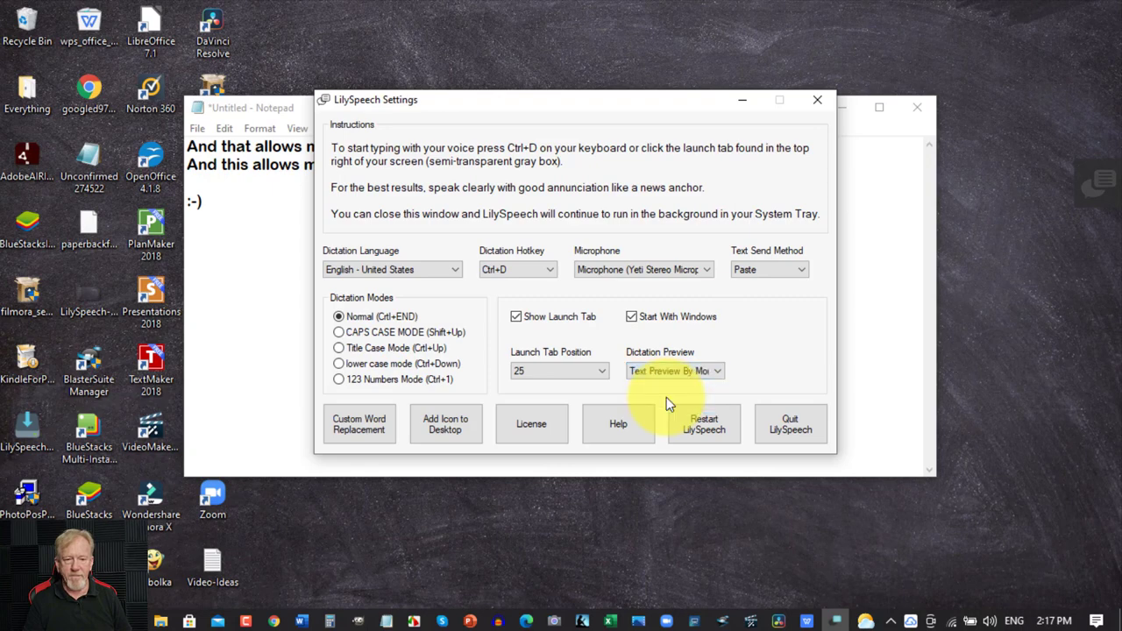
left_click(741, 103)
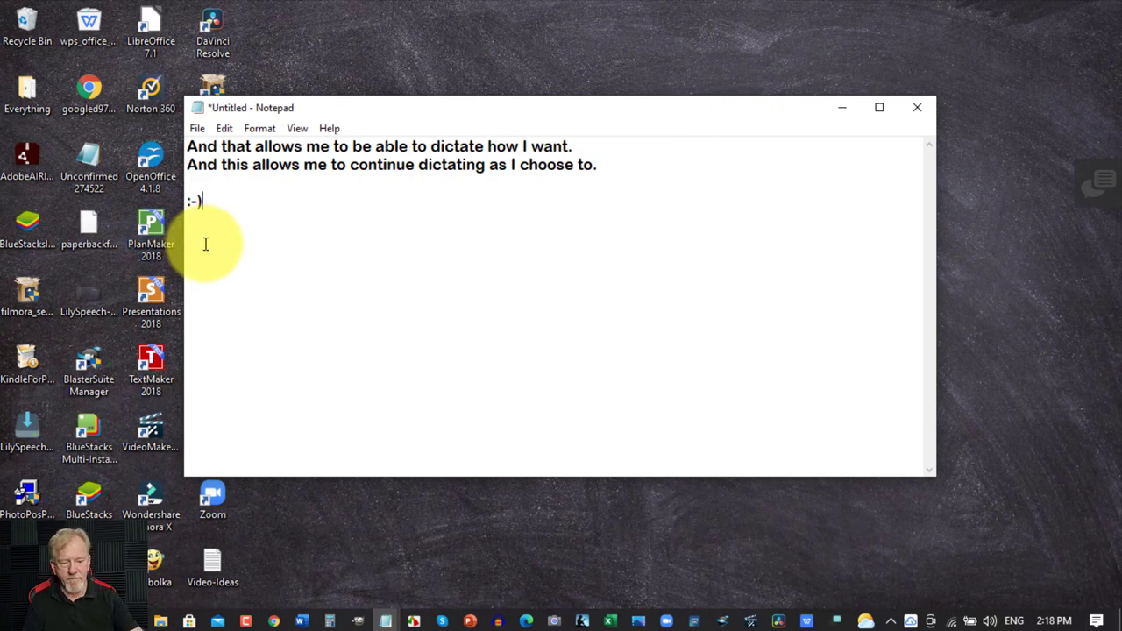
Step: Dictate two new paragraphs below the smiley, delete the literal words "full stop", and continue dictating from there
key("Return")
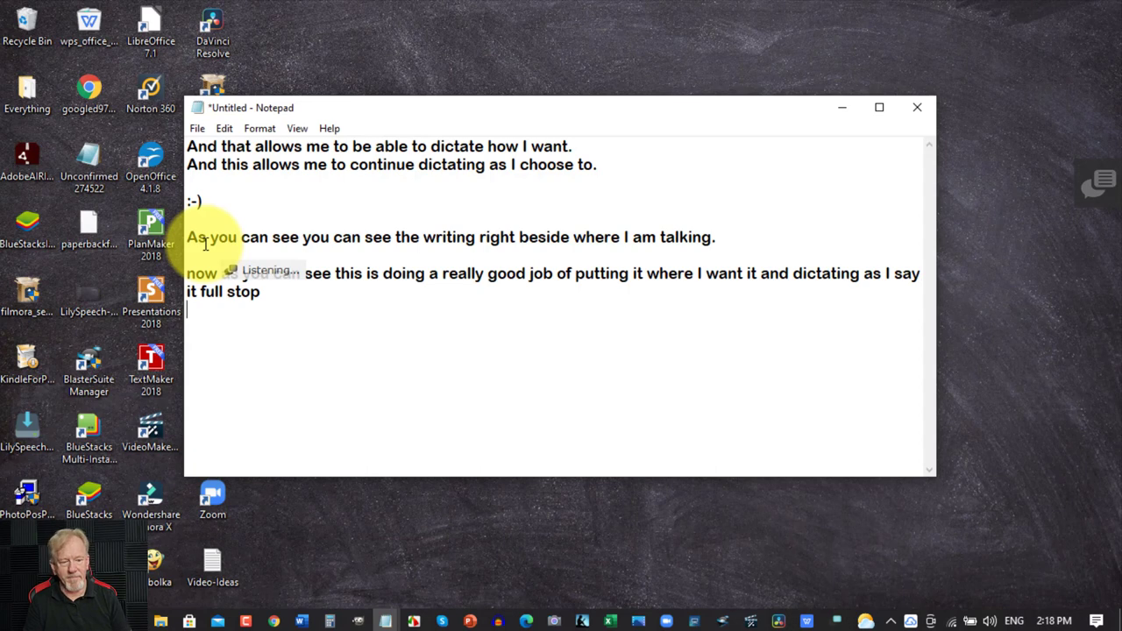
key("BackSpace")
key("BackSpace")
key("BackSpace")
key("BackSpace")
key("BackSpace")
key("BackSpace")
key("BackSpace")
key("BackSpace")
key("BackSpace")
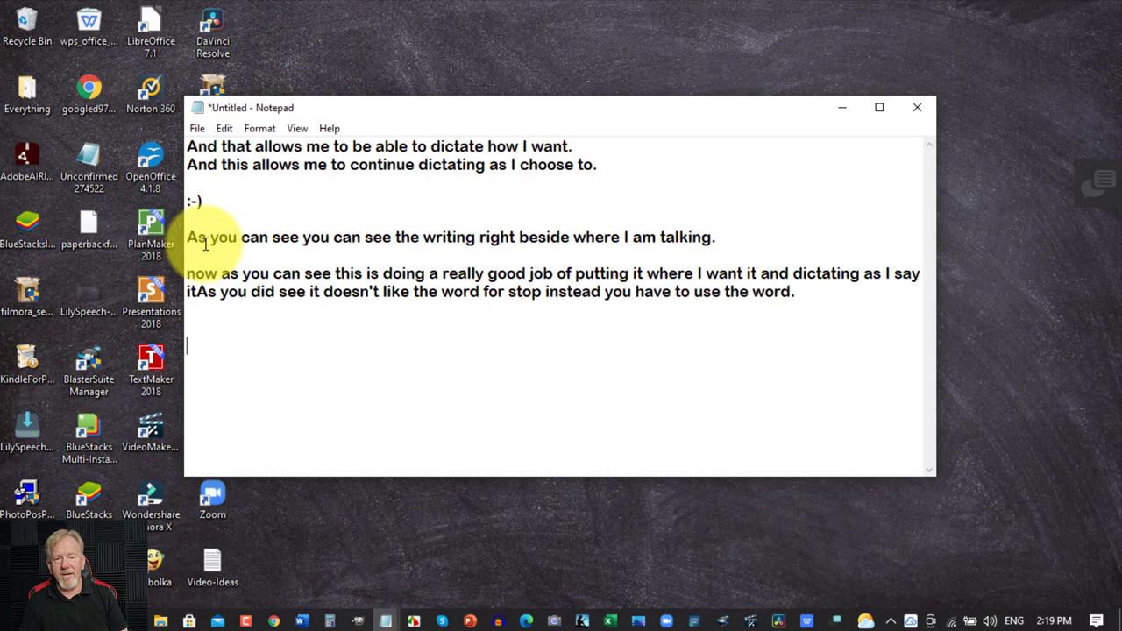
Step: Correct the last paragraph by adding a period and space after "as I say it" and capitalizing its first word as "Now"
left_click(201, 291)
type(".")
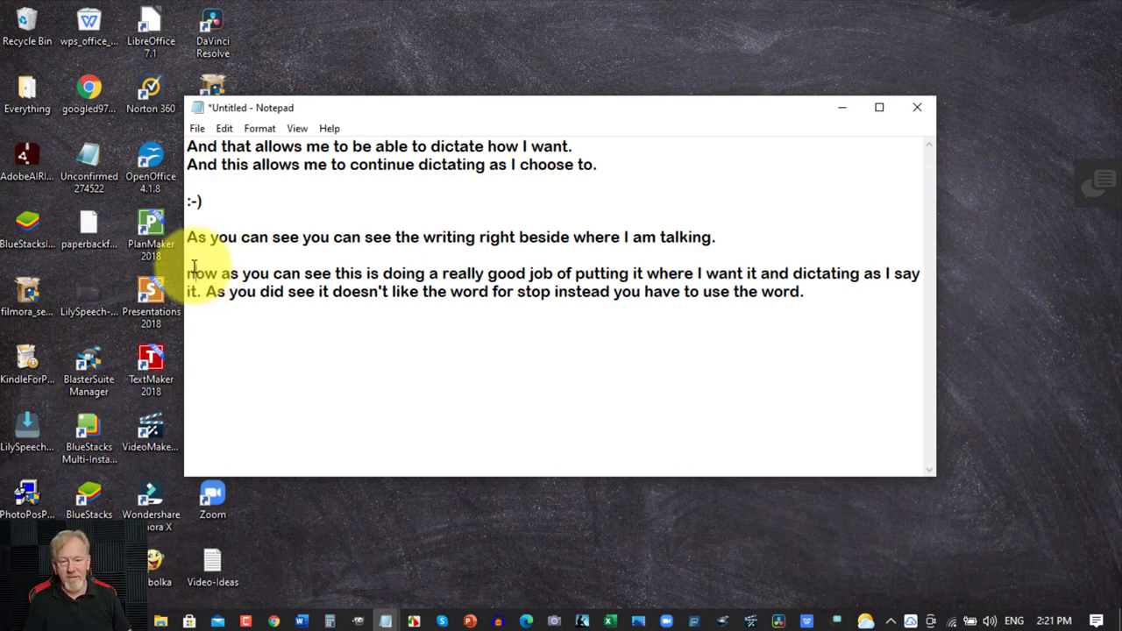
left_click_drag(194, 265, 187, 267)
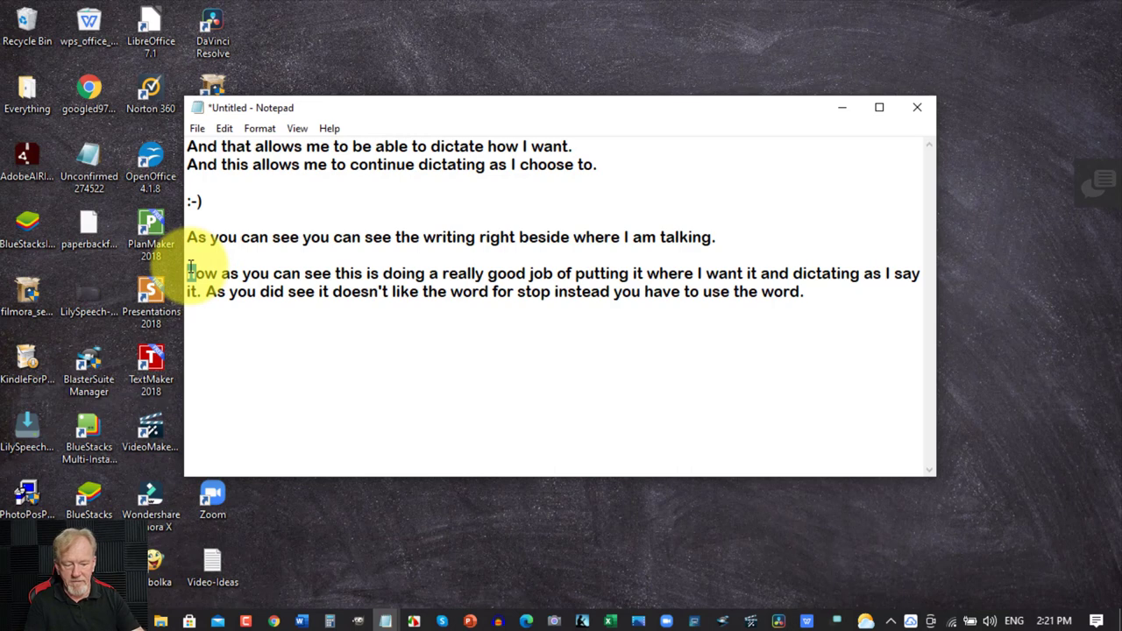
type("N")
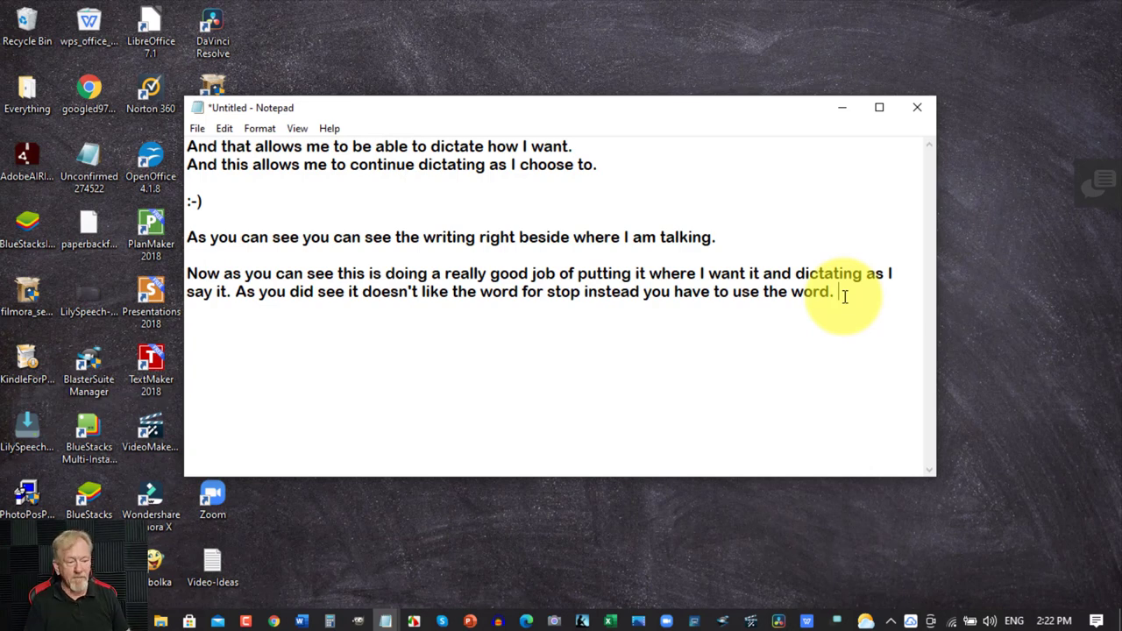
Step: Open the LilySpeech settings and set Dictation Preview to Preview Window
left_click(839, 620)
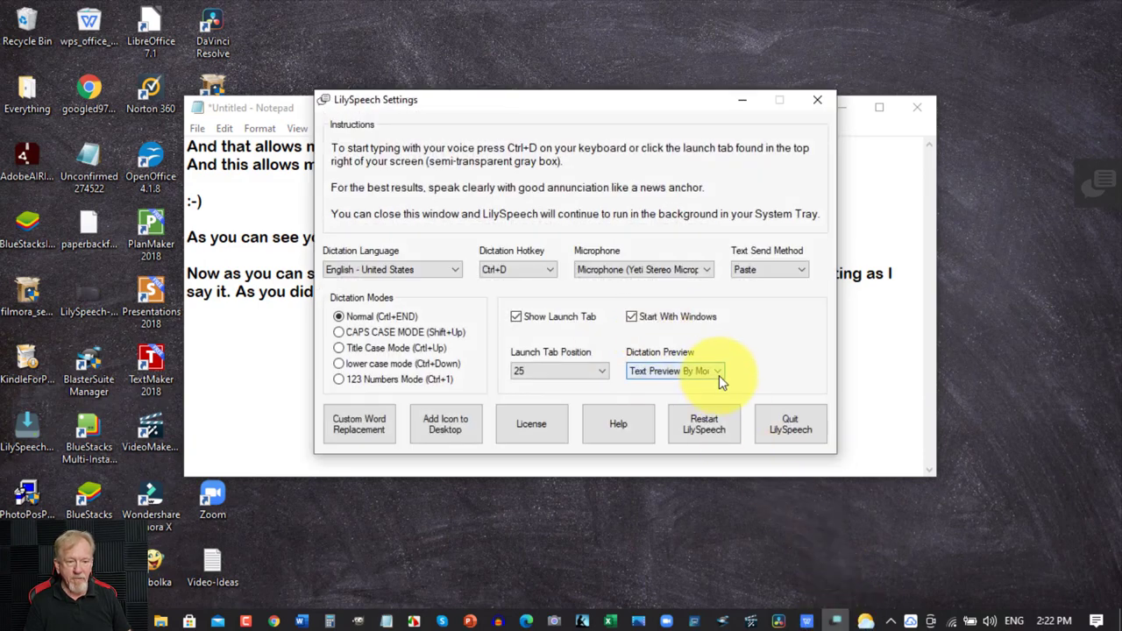
left_click(717, 373)
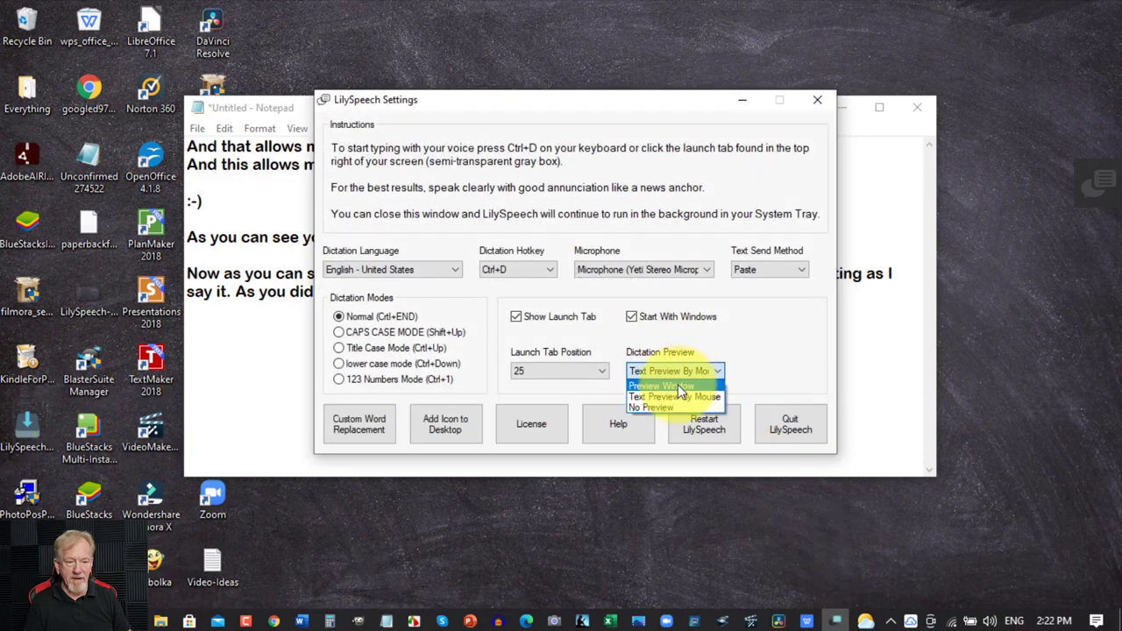
left_click(678, 385)
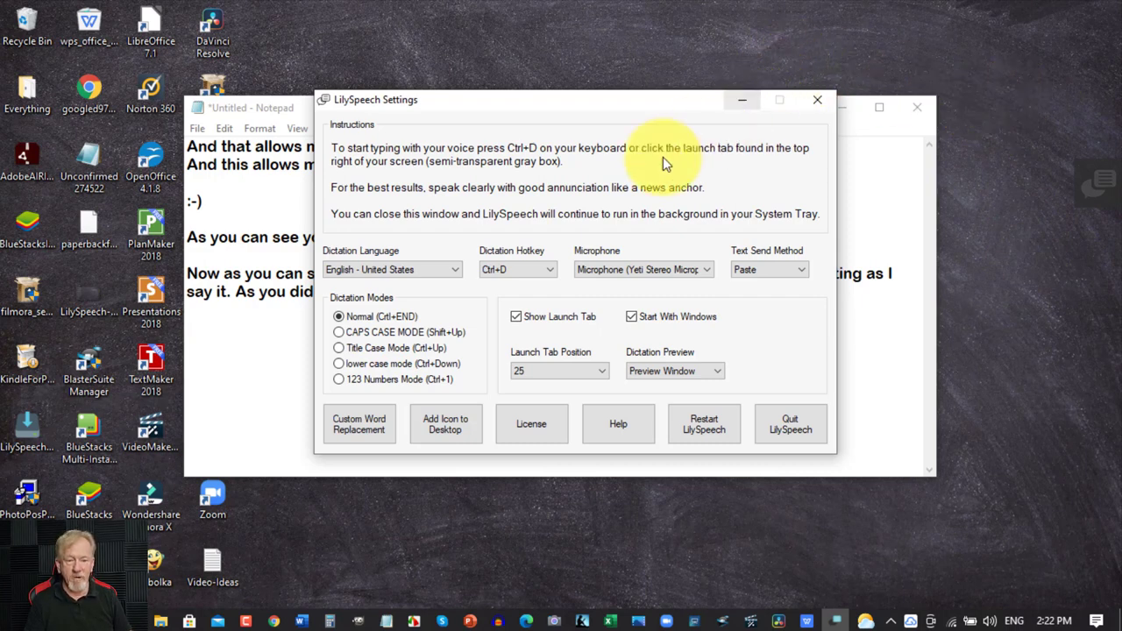
Step: Look over the available dictation hotkeys, keeping Ctrl+D, and check the hidden system tray icons for LilySpeech
left_click(552, 271)
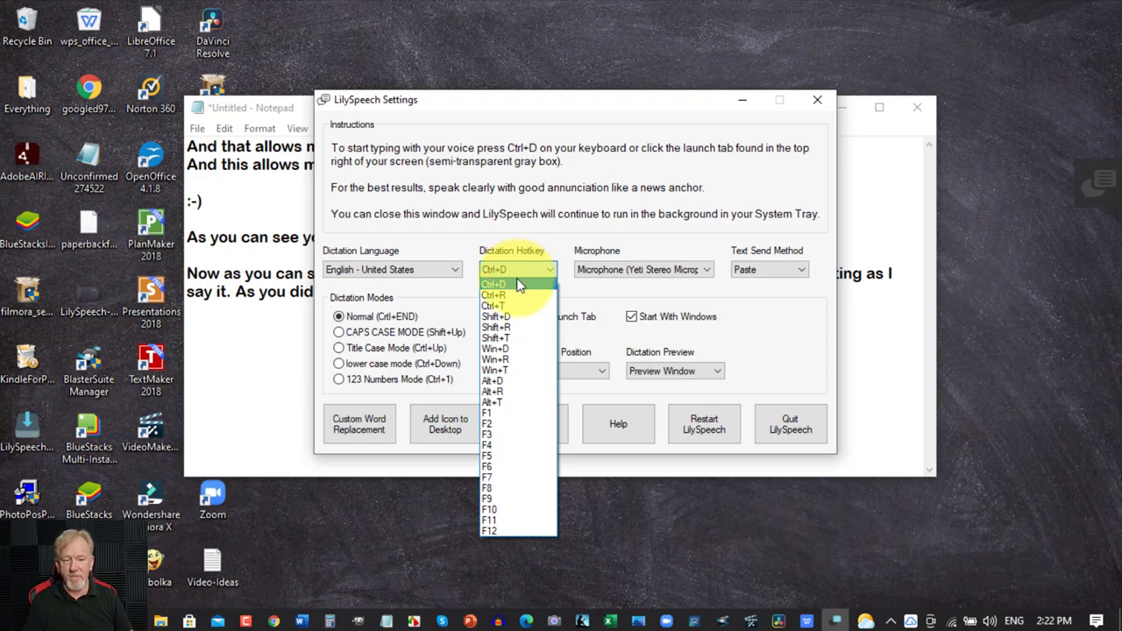
left_click(517, 227)
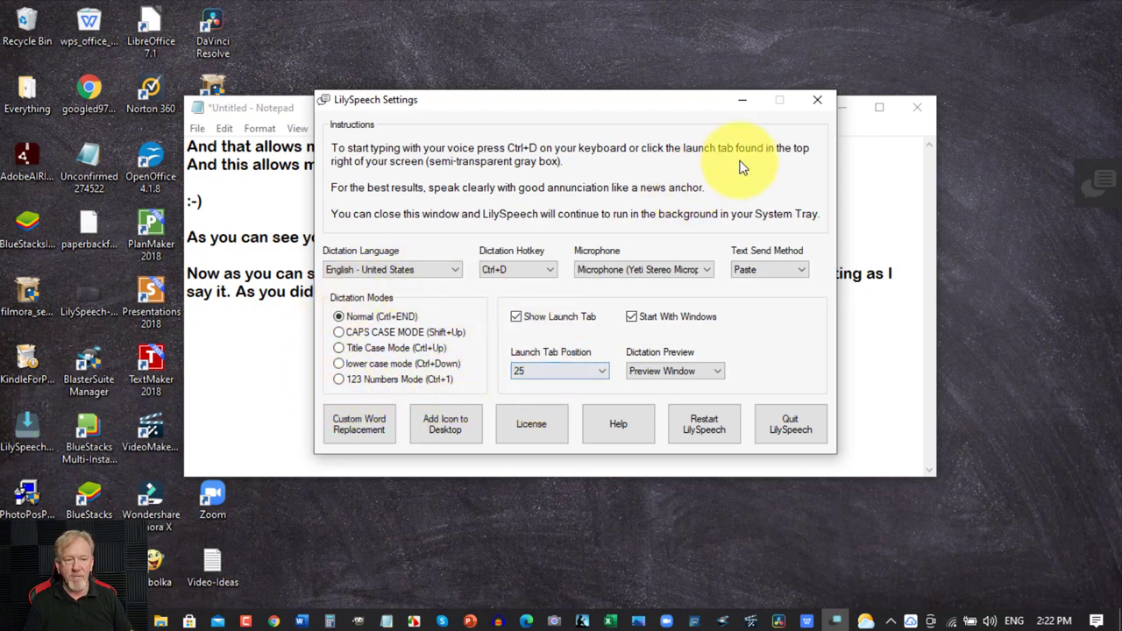
left_click(891, 620)
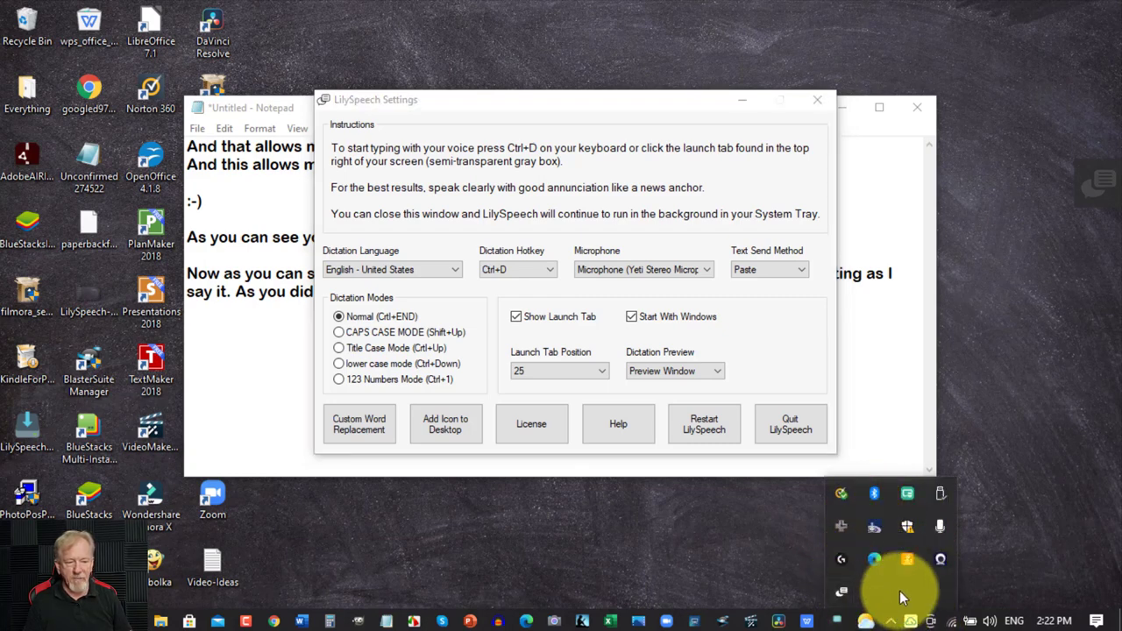
left_click(677, 538)
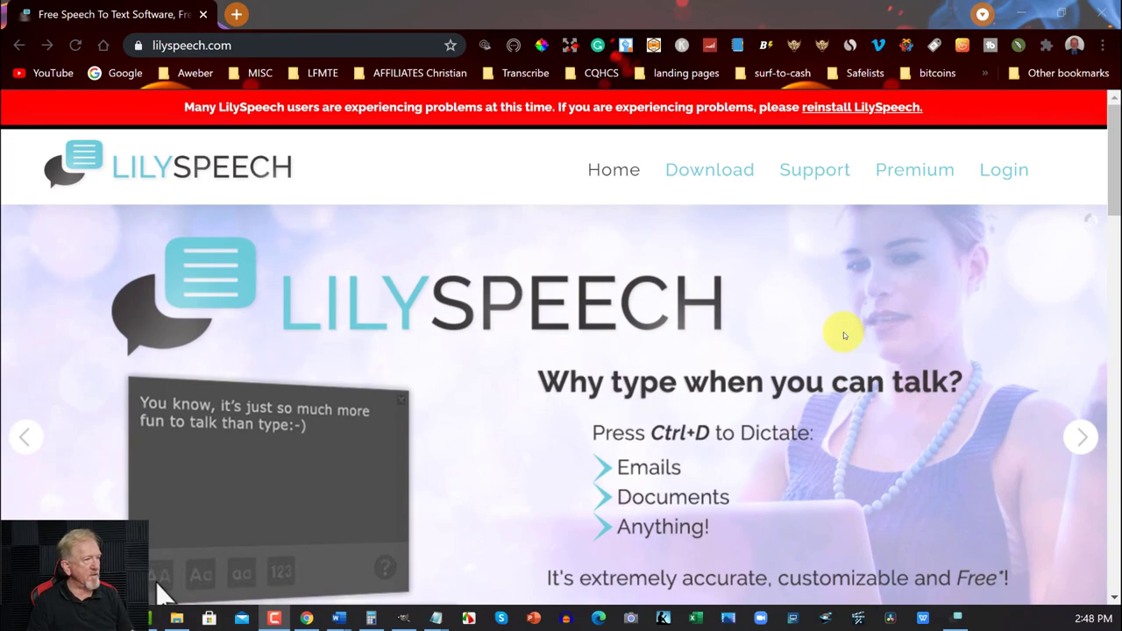
Step: Review the LilySpeech homepage in the browser down to the introduction and download section
scroll(844, 335, "down", 7)
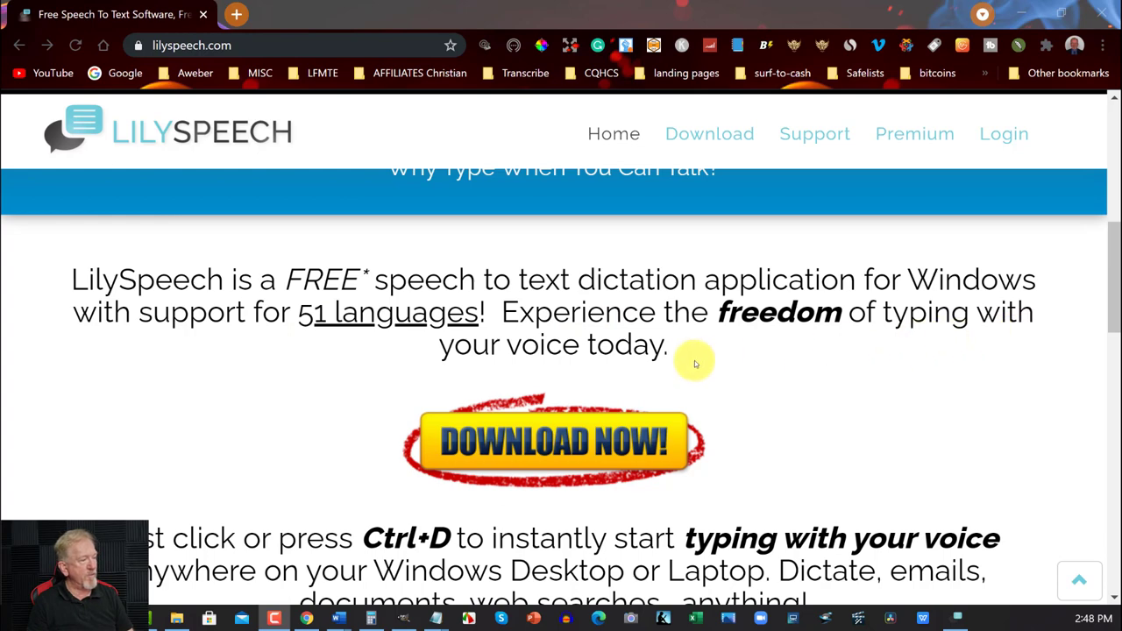
Step: Examine the rest of the LilySpeech homepage, including the feature descriptions and the Speech Recognition Demo section, and return to its beginning
scroll(694, 361, "down", 4)
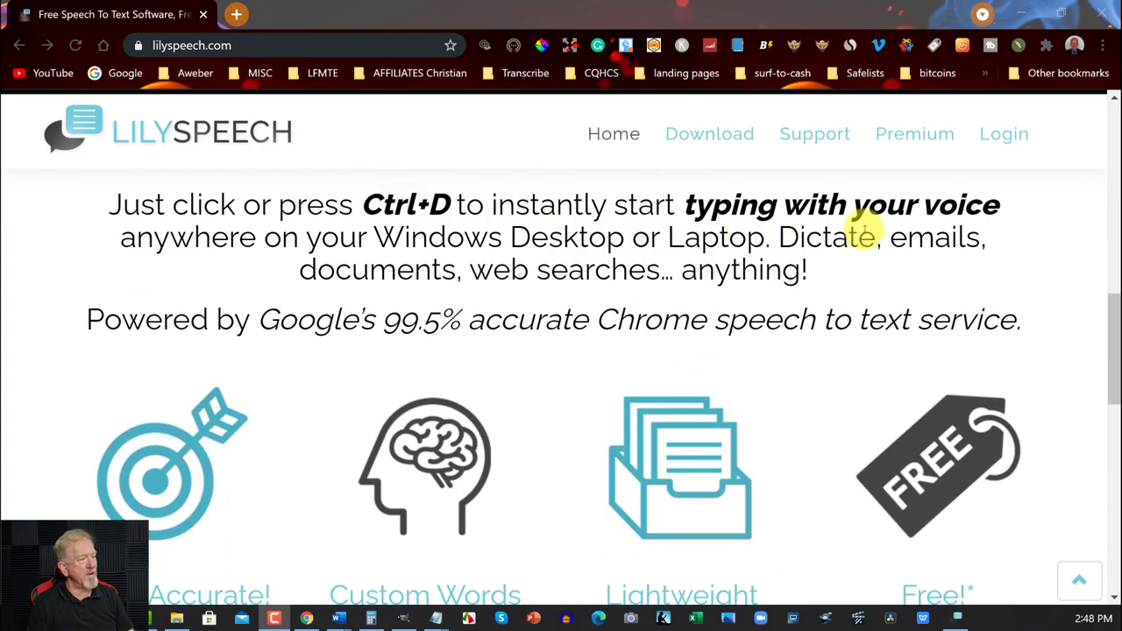
scroll(863, 233, "down", 5)
scroll(864, 230, "down", 4)
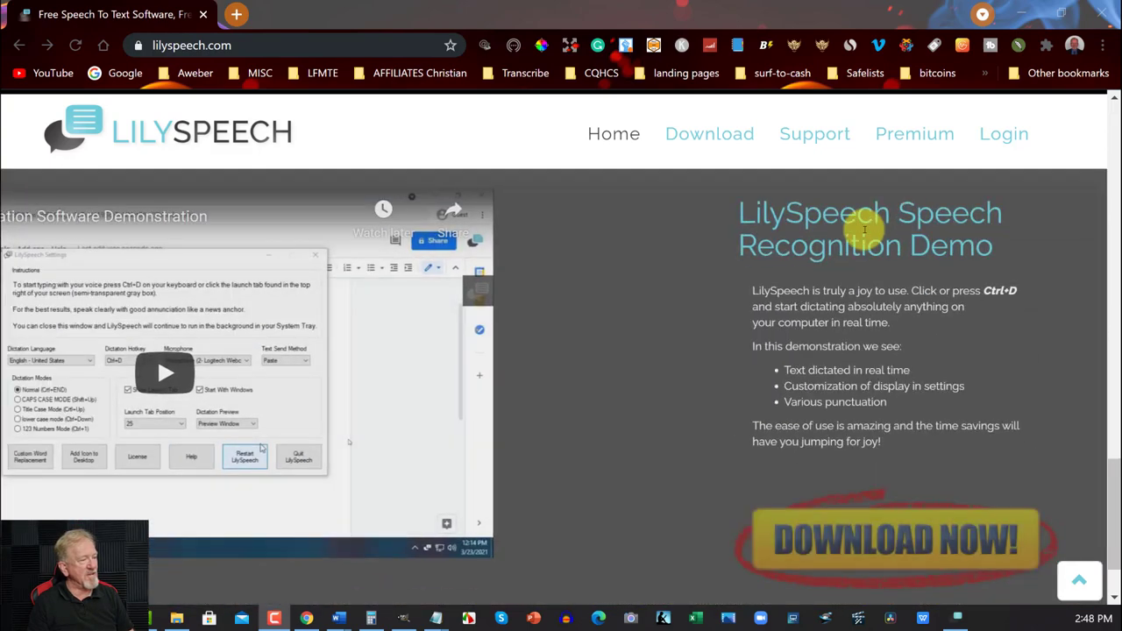
scroll(863, 229, "down", 1)
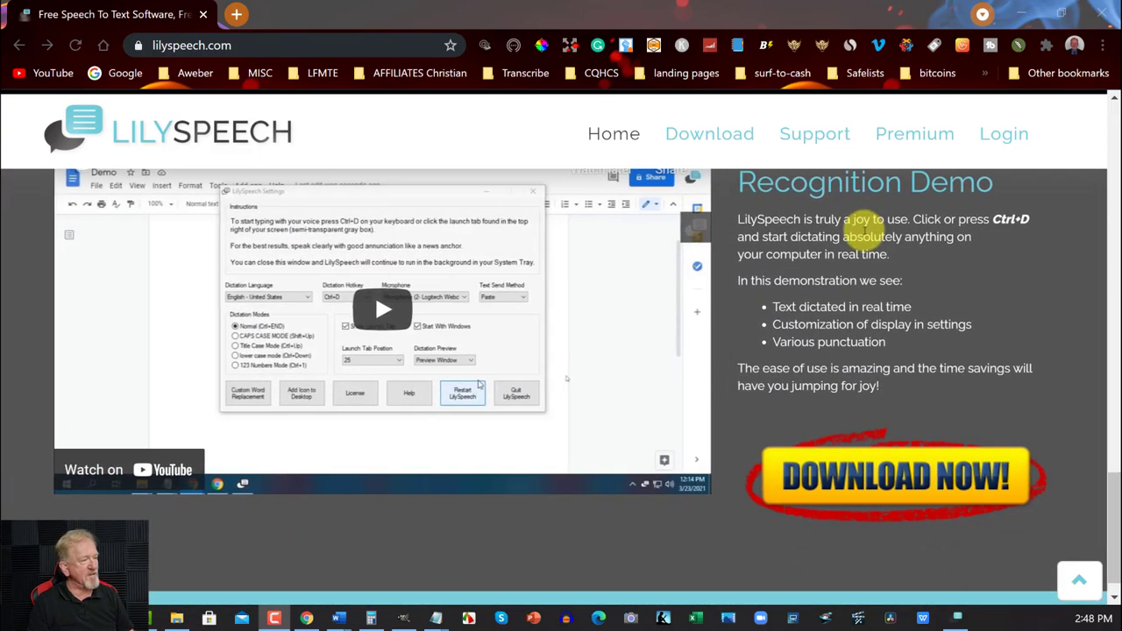
scroll(864, 224, "up", 2)
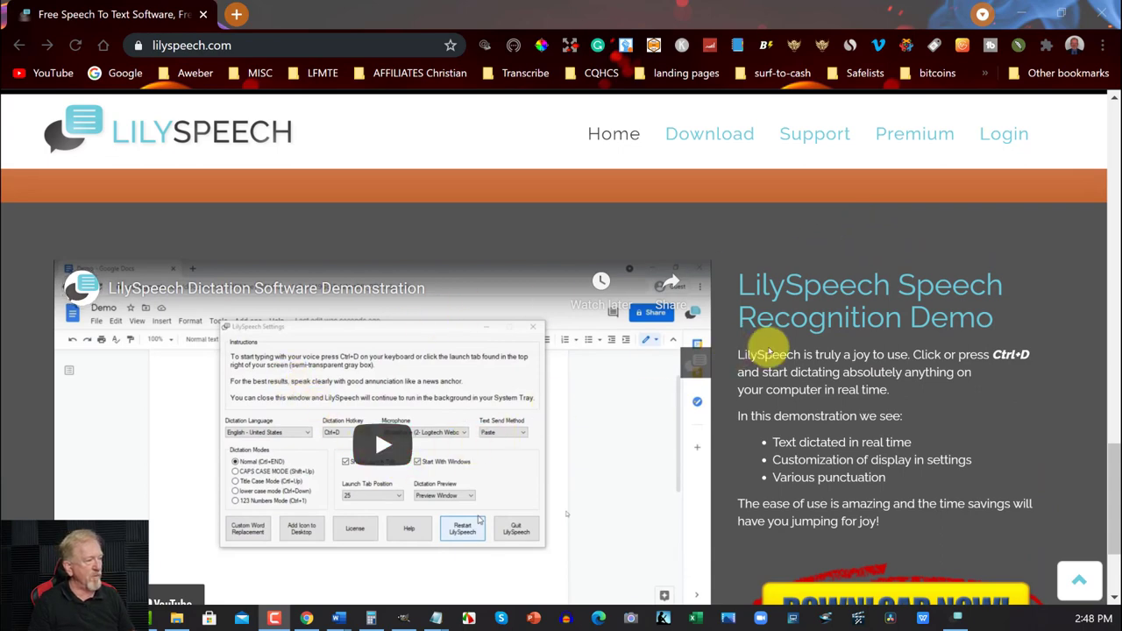
scroll(769, 350, "down", 2)
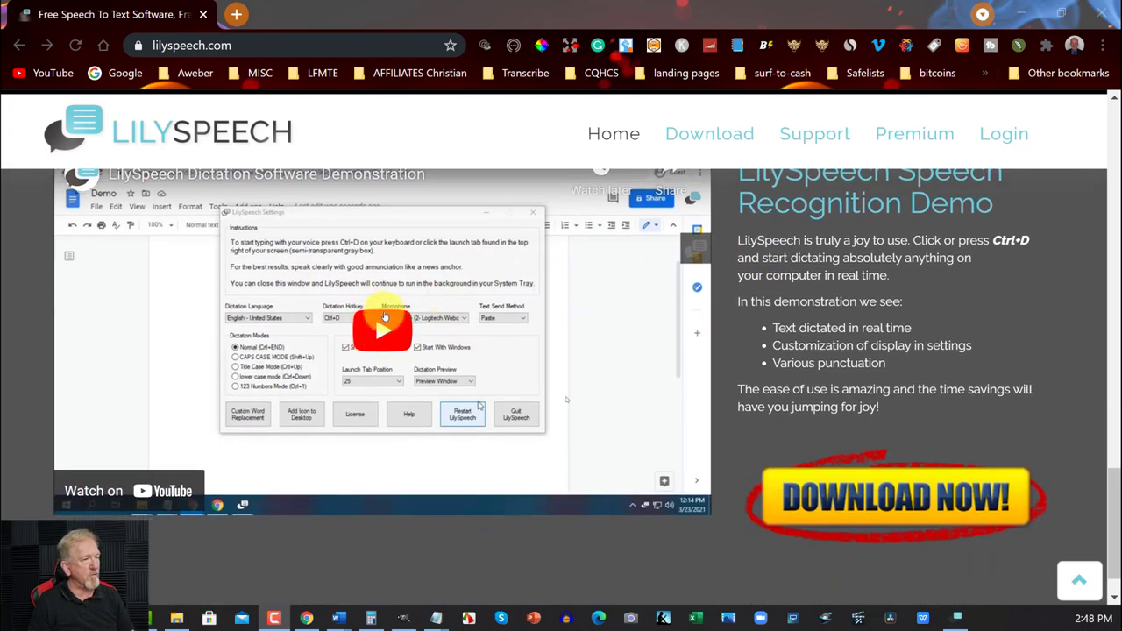
scroll(751, 325, "up", 6)
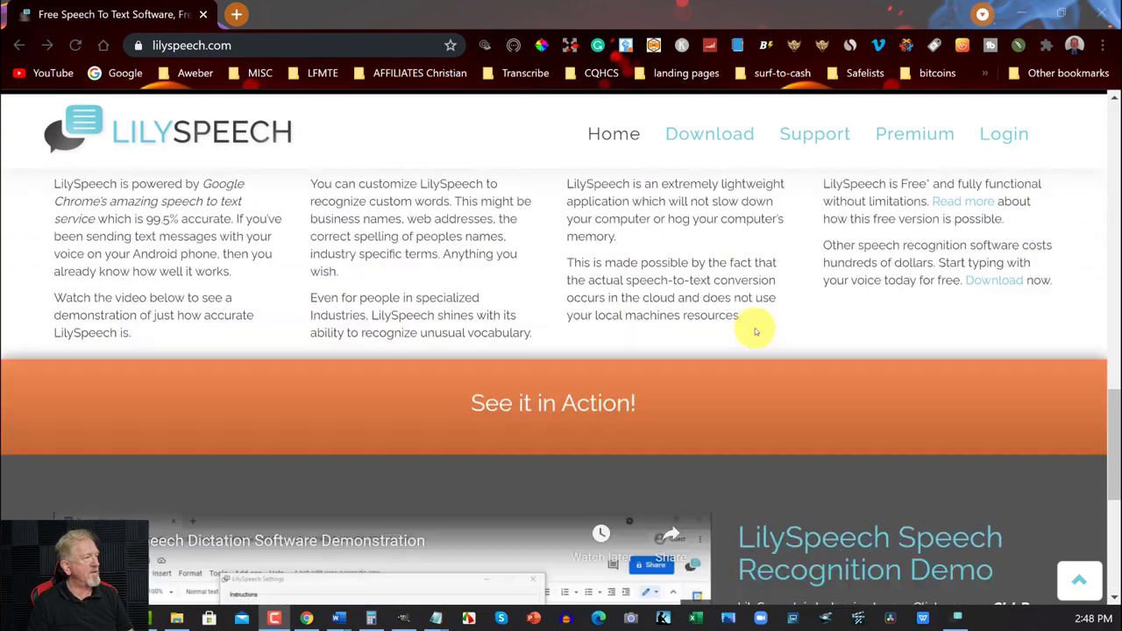
scroll(756, 324, "up", 12)
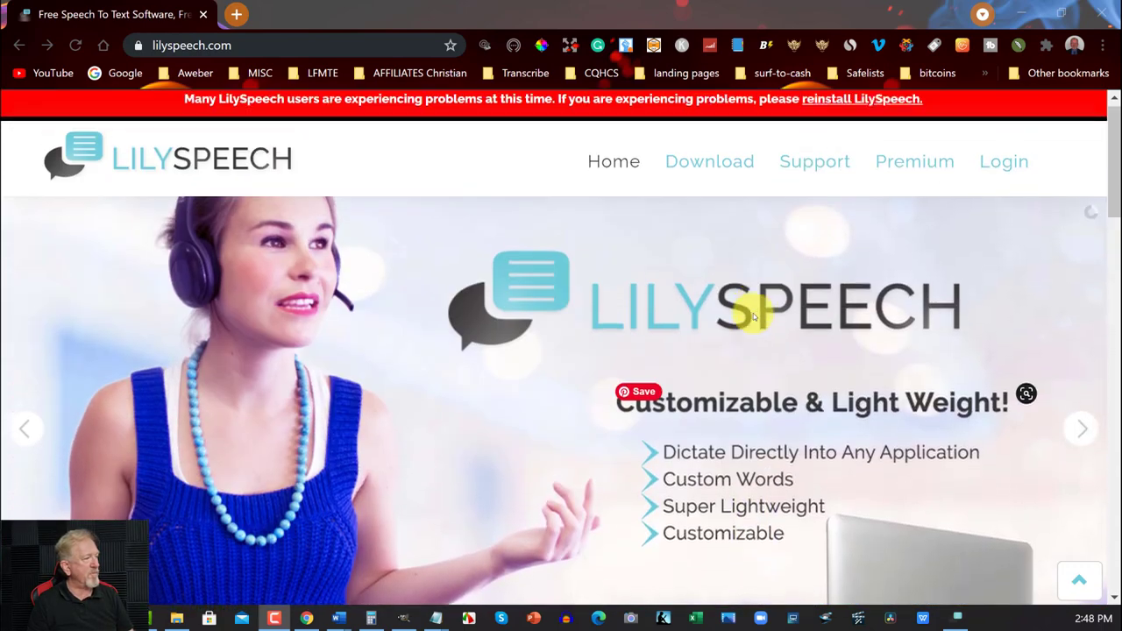
scroll(753, 313, "up", 1)
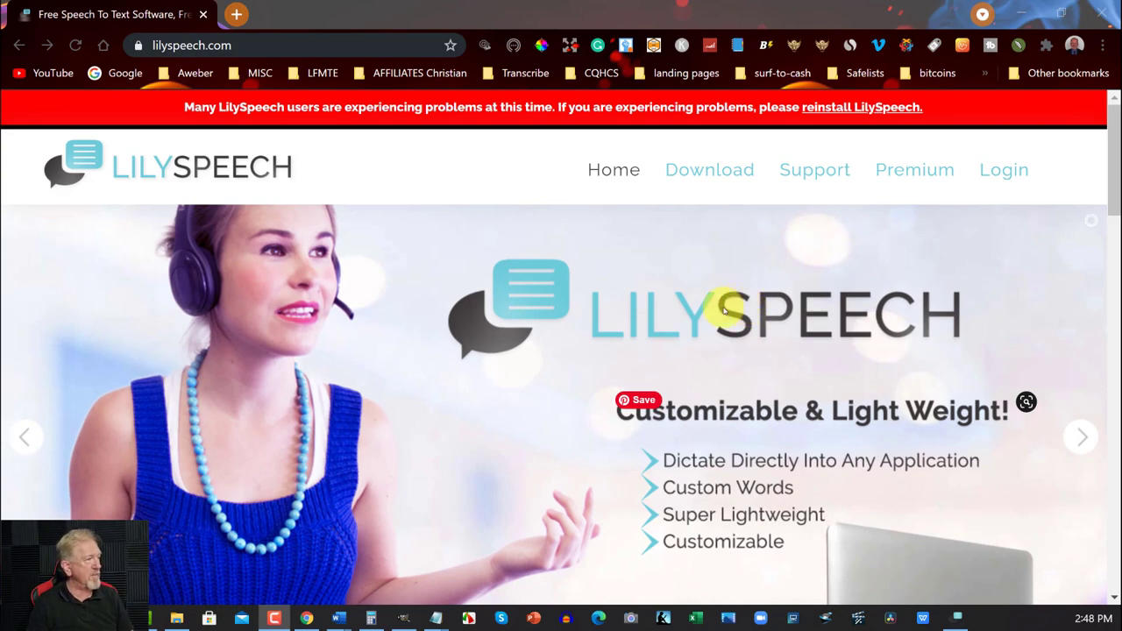
Step: Open the LilySpeech Premium signup page and look over its registration form for the ad-free version
left_click(923, 170)
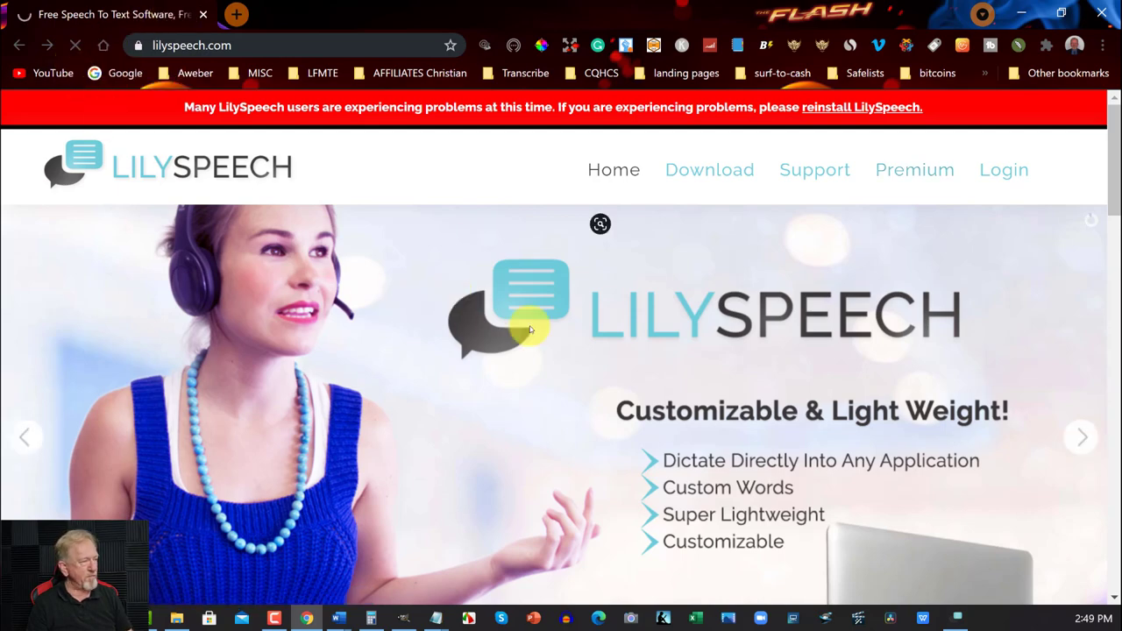
scroll(765, 258, "down", 10)
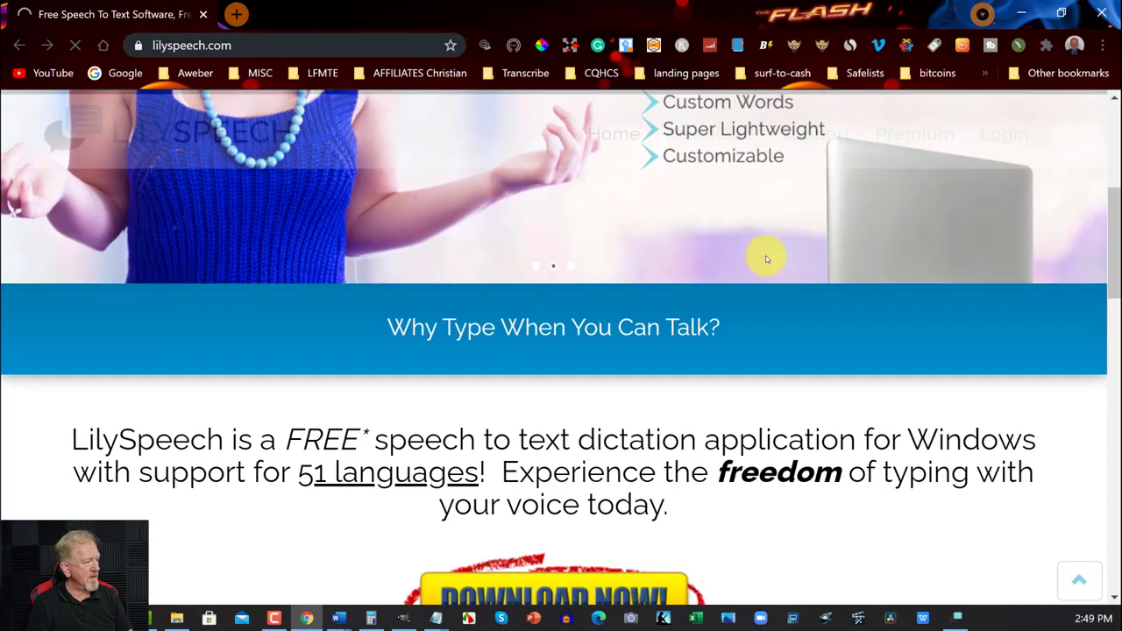
scroll(764, 255, "down", 5)
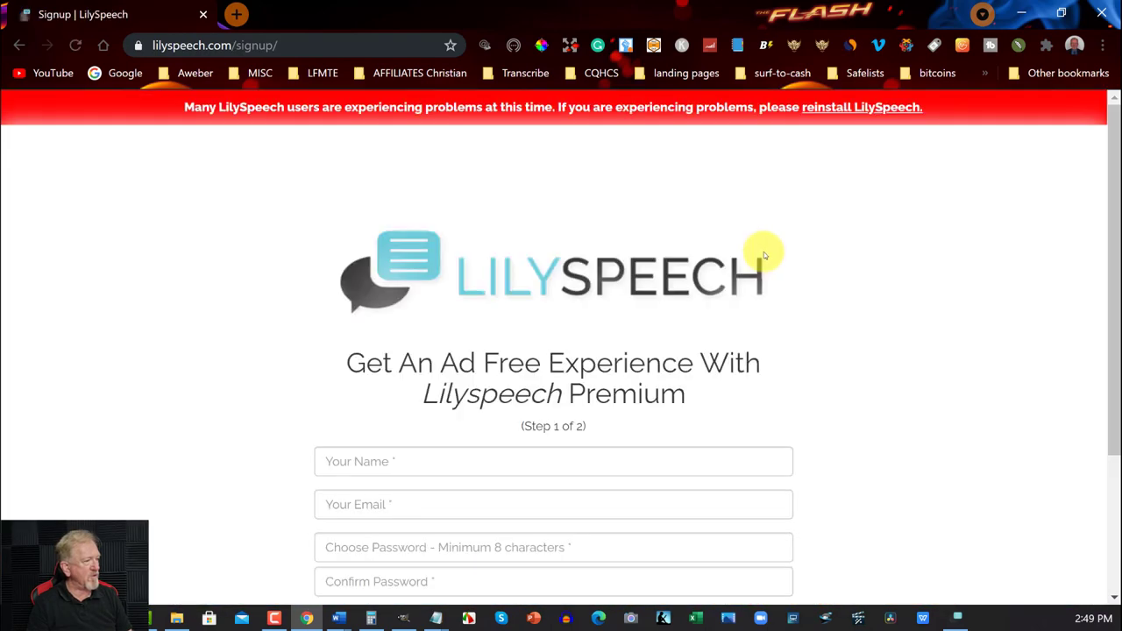
scroll(764, 255, "down", 2)
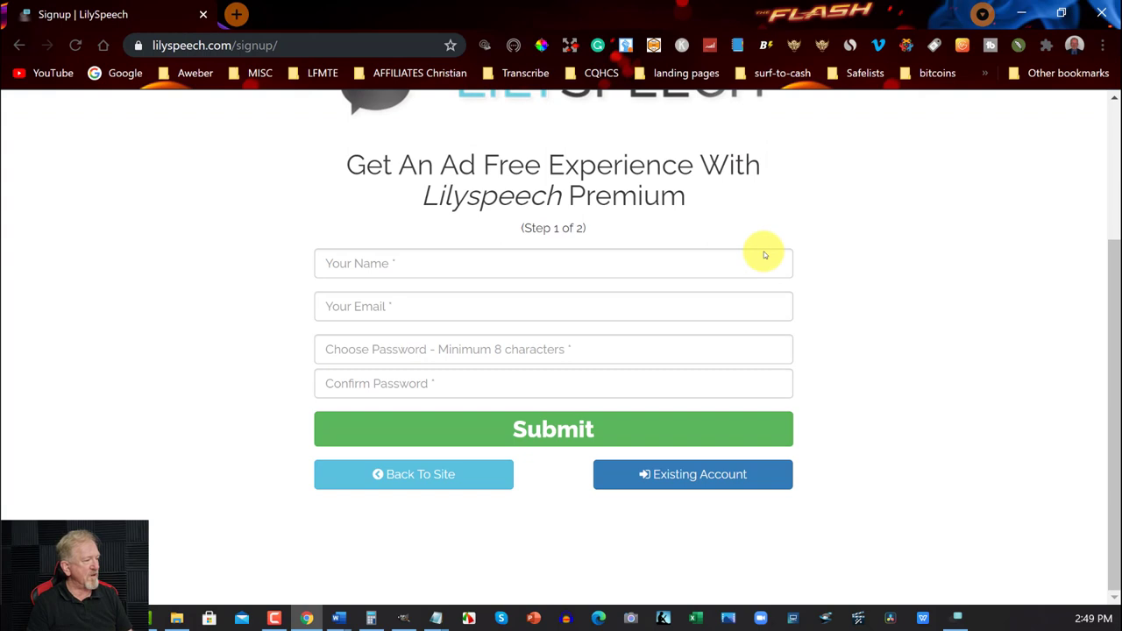
scroll(764, 253, "up", 2)
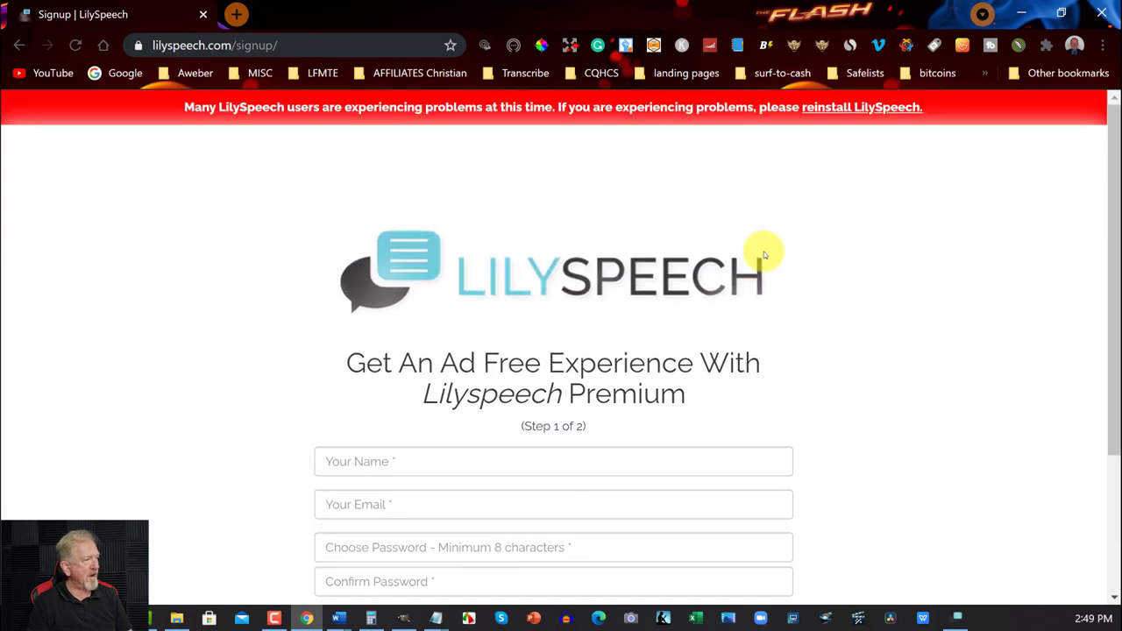
Step: Go back to the LilySpeech homepage, open the Download page and show its free download section
left_click(20, 47)
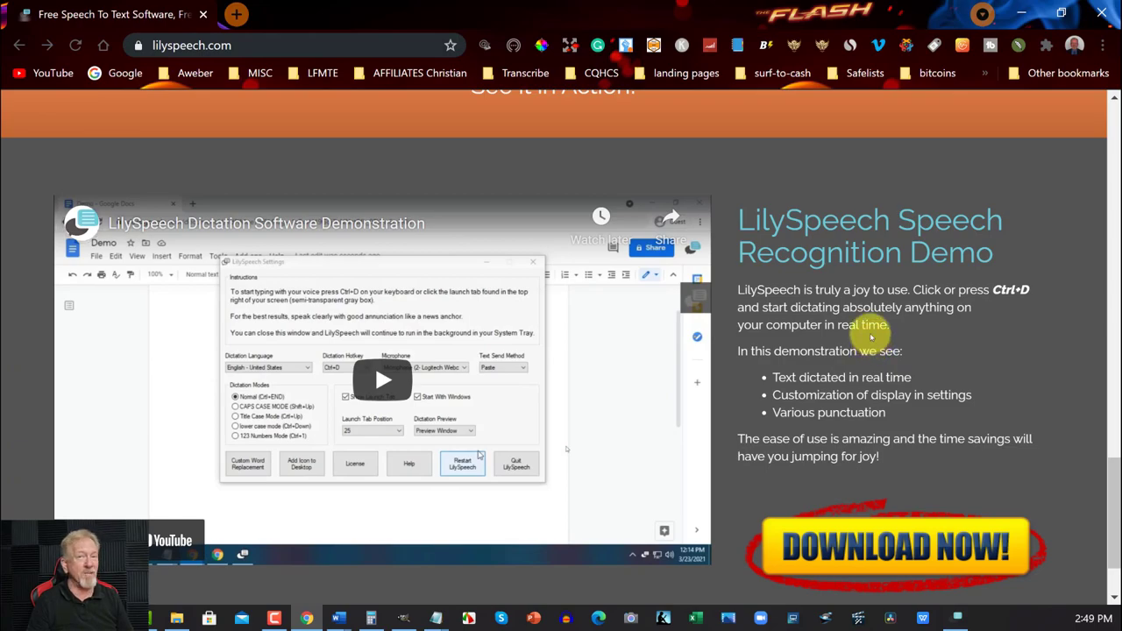
scroll(871, 337, "up", 3)
scroll(871, 332, "up", 10)
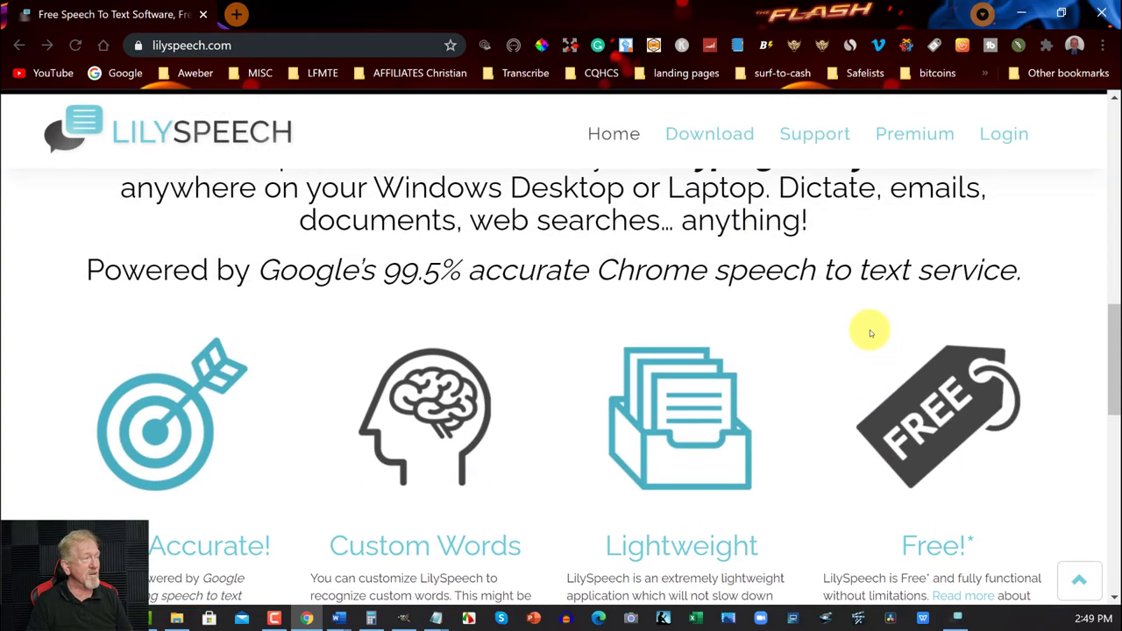
scroll(870, 333, "up", 3)
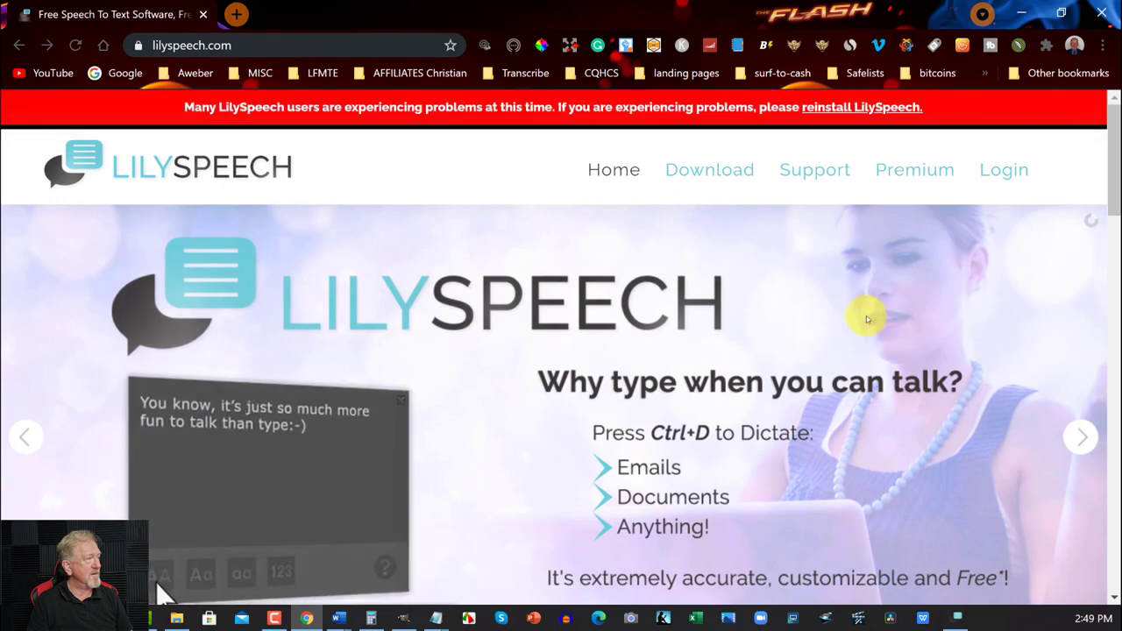
left_click(706, 177)
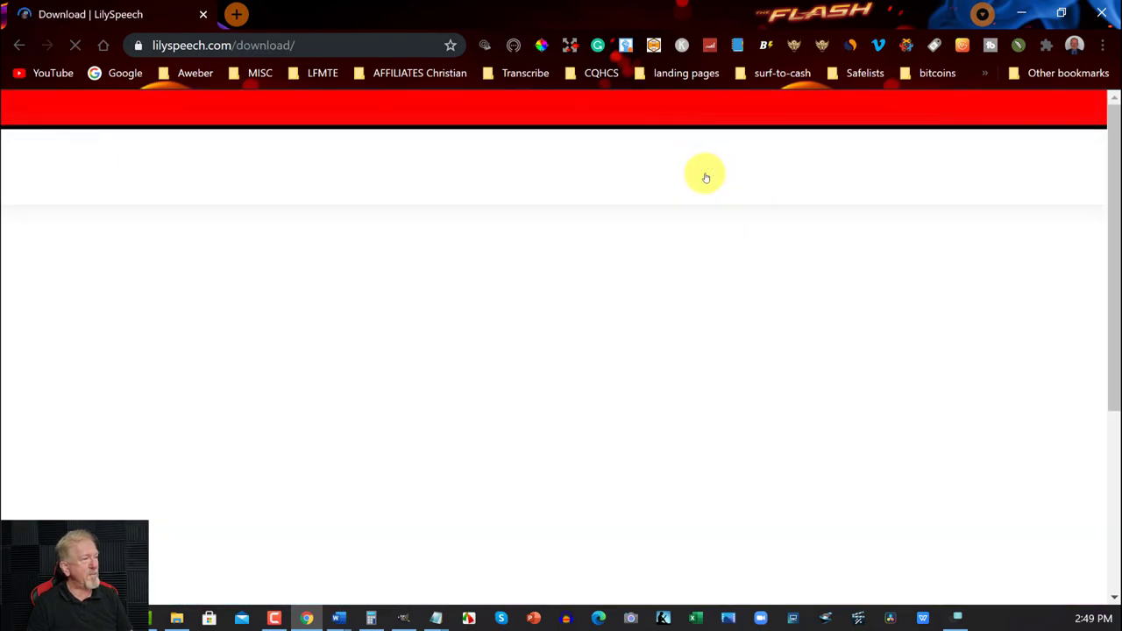
scroll(751, 287, "down", 3)
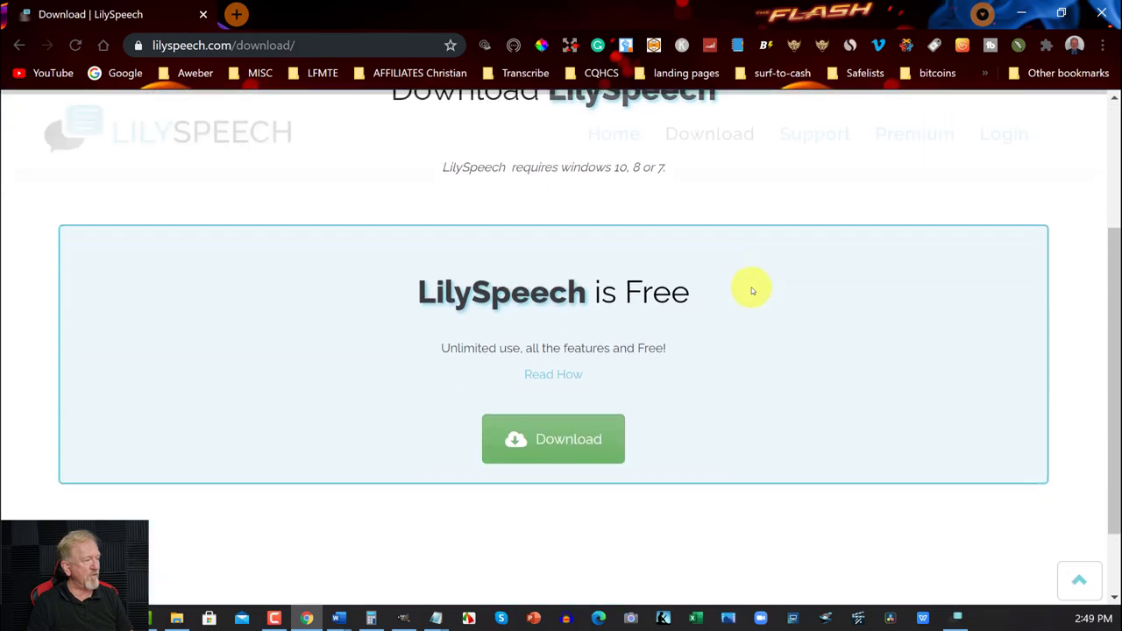